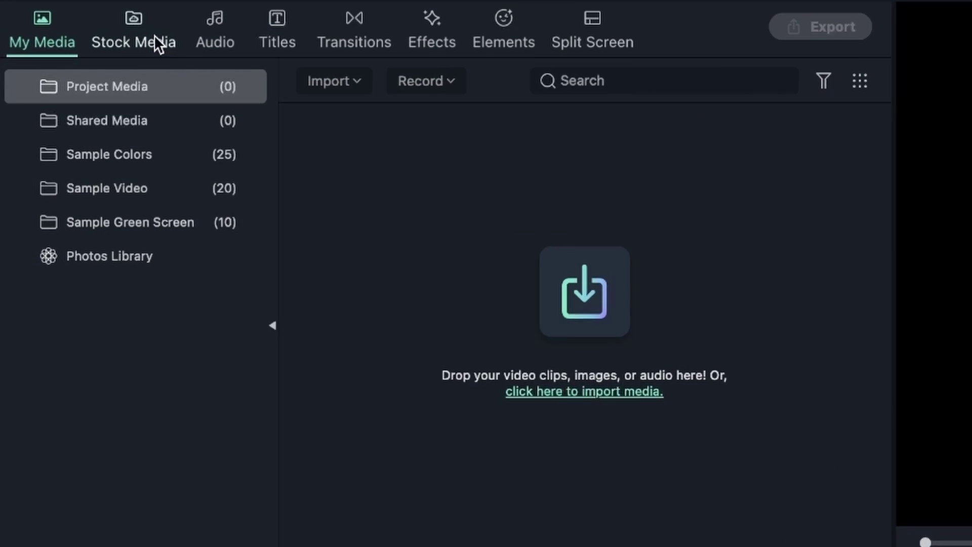
Show the Pixabay stock video library, glancing at its photos before returning to videos
left_click(69, 56)
left_click(97, 195)
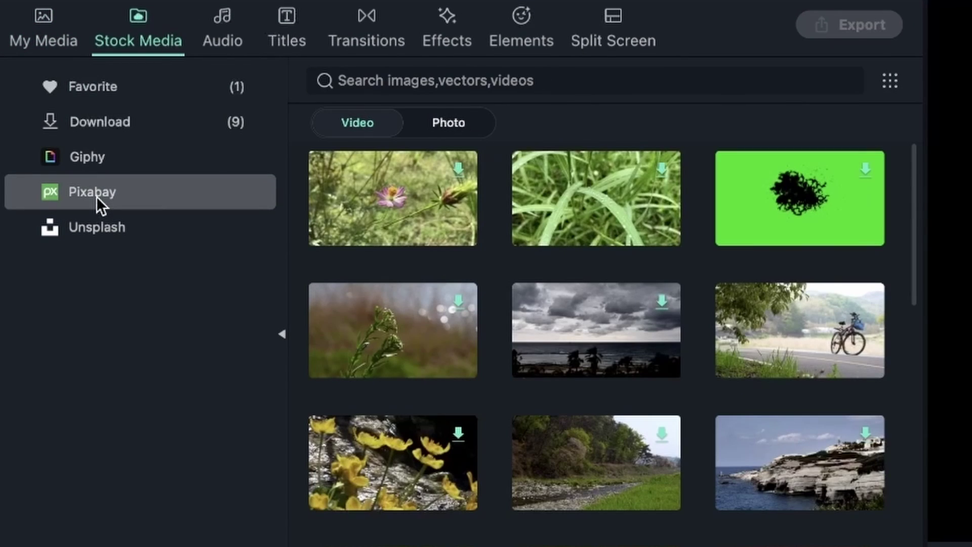
left_click(441, 128)
left_click(365, 125)
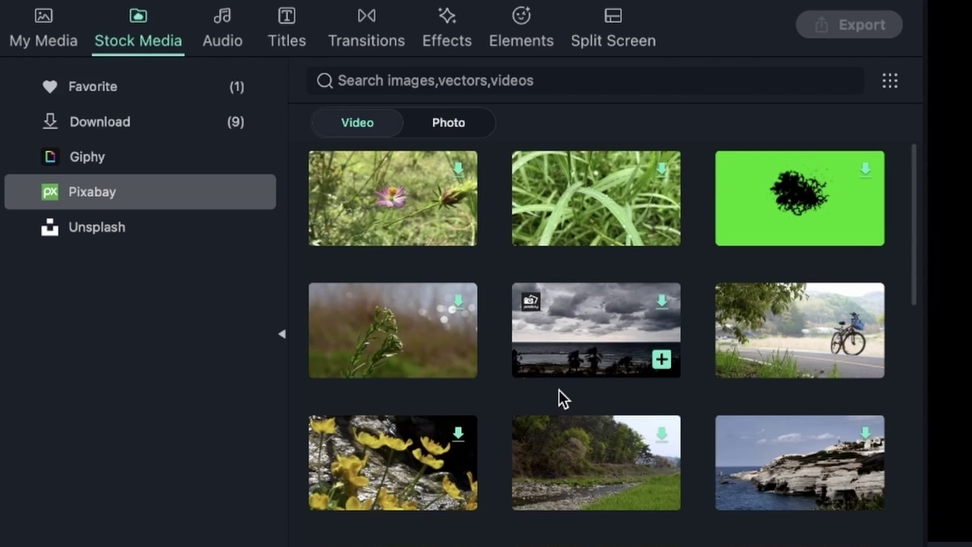
Preview the roadside bicycle clip and add it, keeping the 1920x1080 project settings
left_click(799, 338)
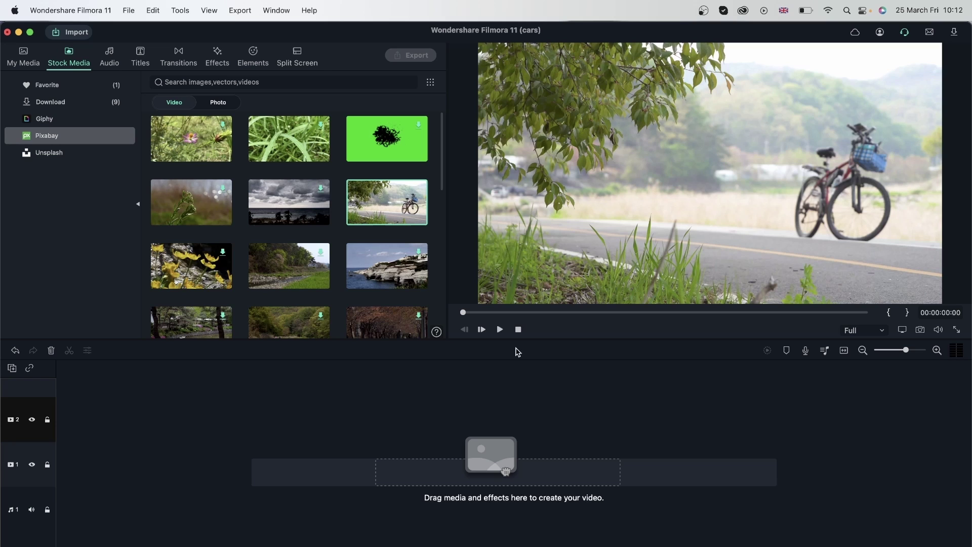
left_click(500, 330)
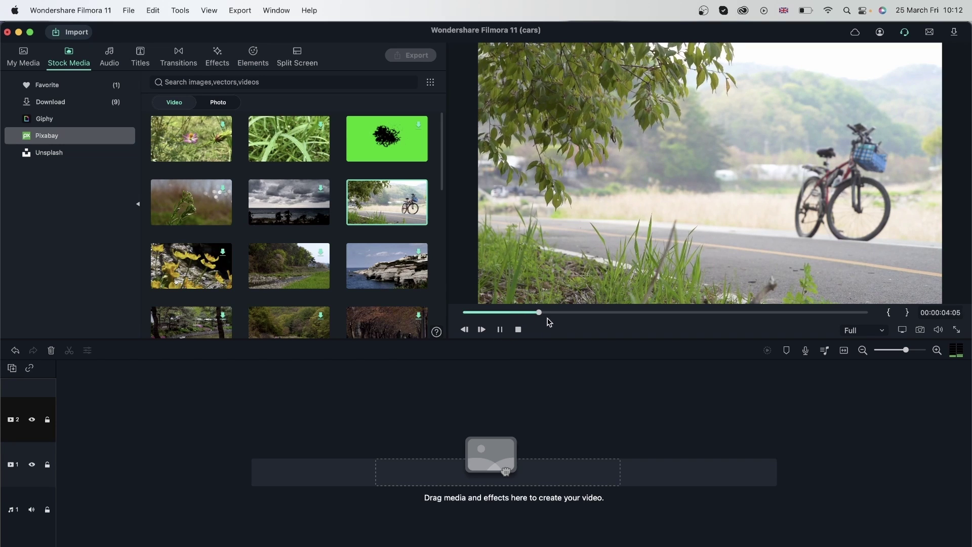
left_click(501, 331)
mouse_move(388, 202)
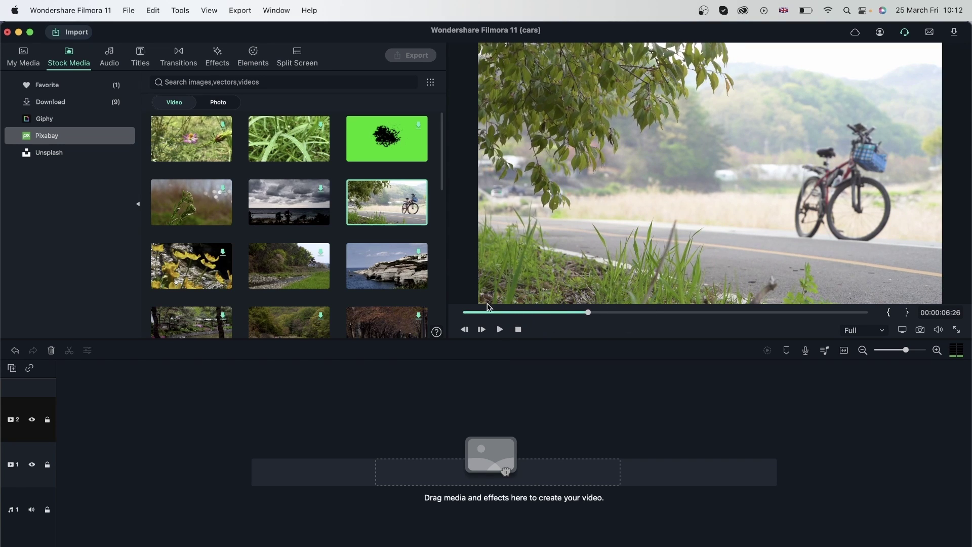
left_click(417, 219)
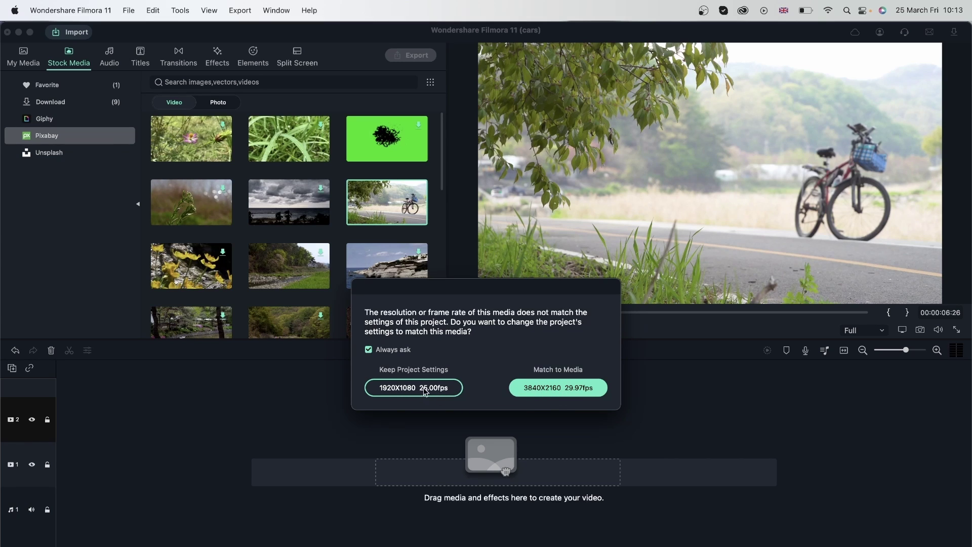
left_click(397, 391)
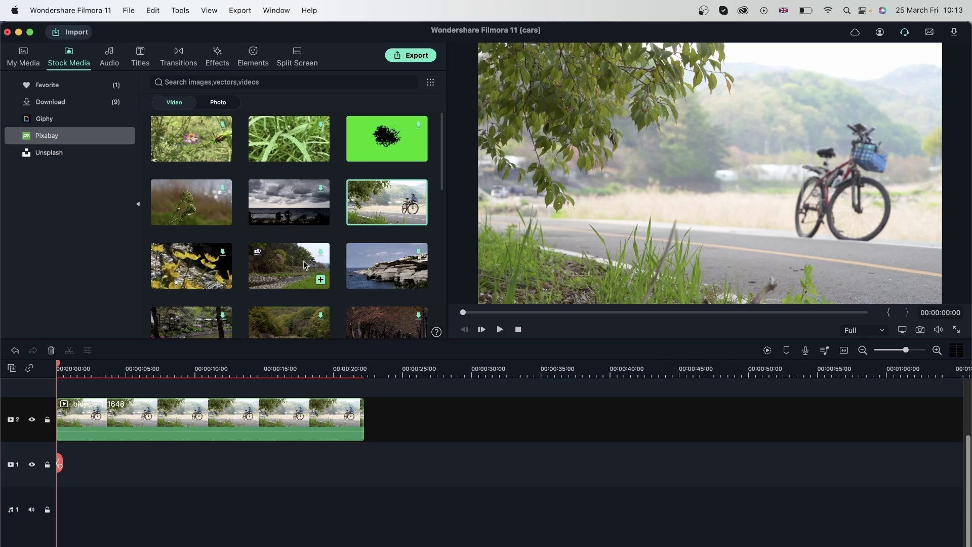
scroll(306, 268, "down", 3)
scroll(307, 267, "down", 3)
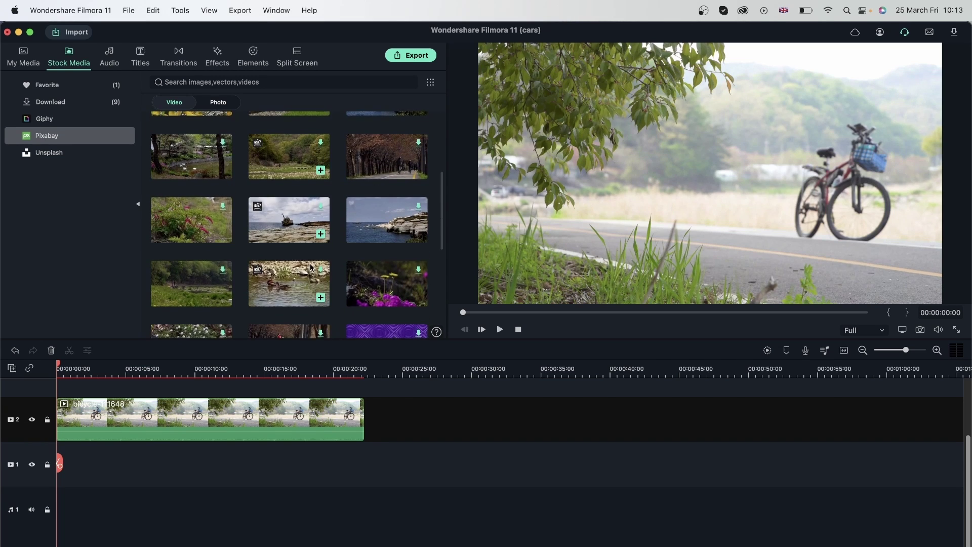
scroll(310, 266, "down", 3)
scroll(310, 268, "down", 3)
scroll(311, 268, "down", 3)
scroll(310, 267, "down", 3)
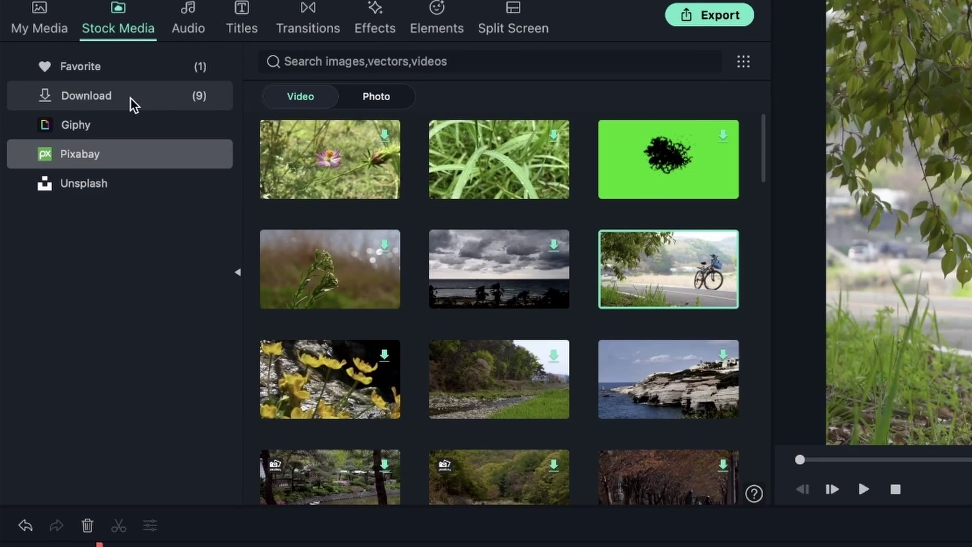
Add the downloaded blue flower clip to the start of the timeline
left_click(130, 99)
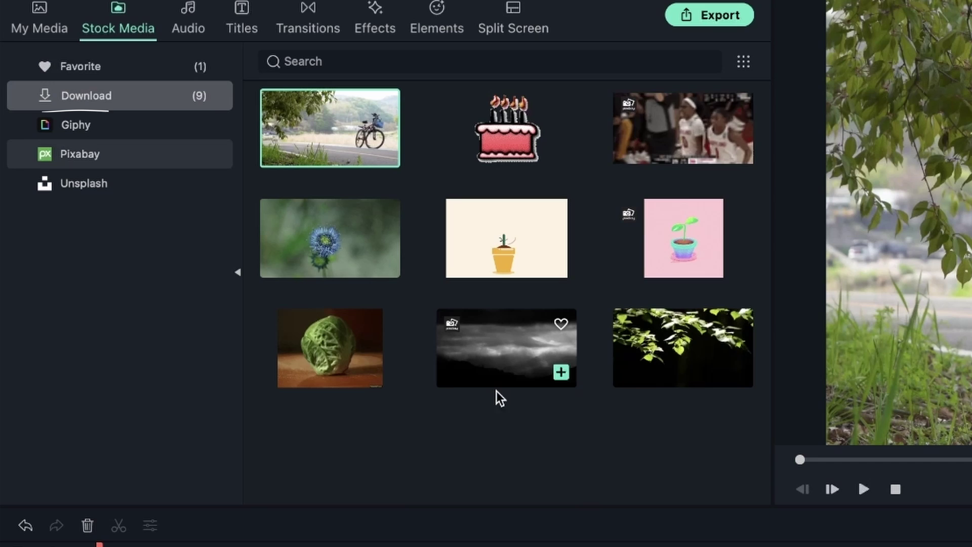
left_click(326, 246)
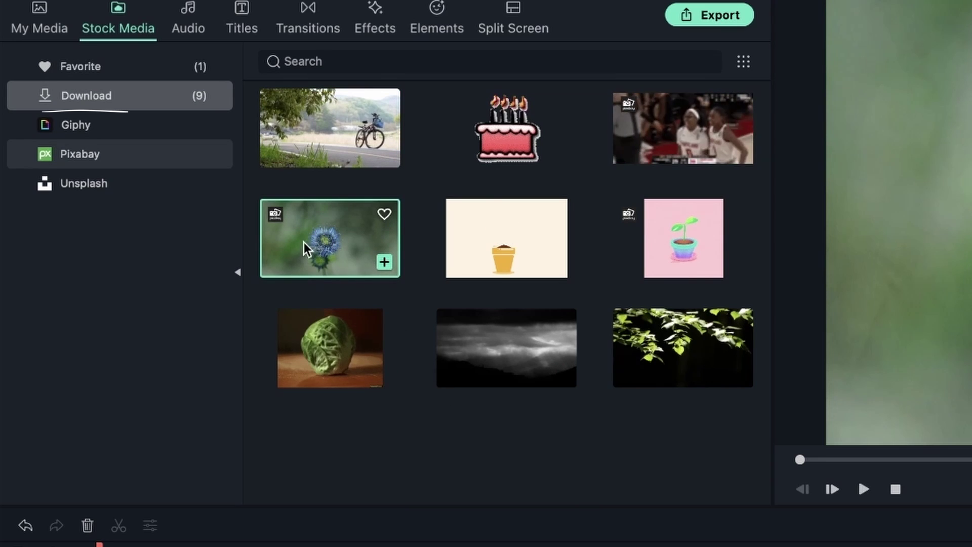
left_click(386, 263)
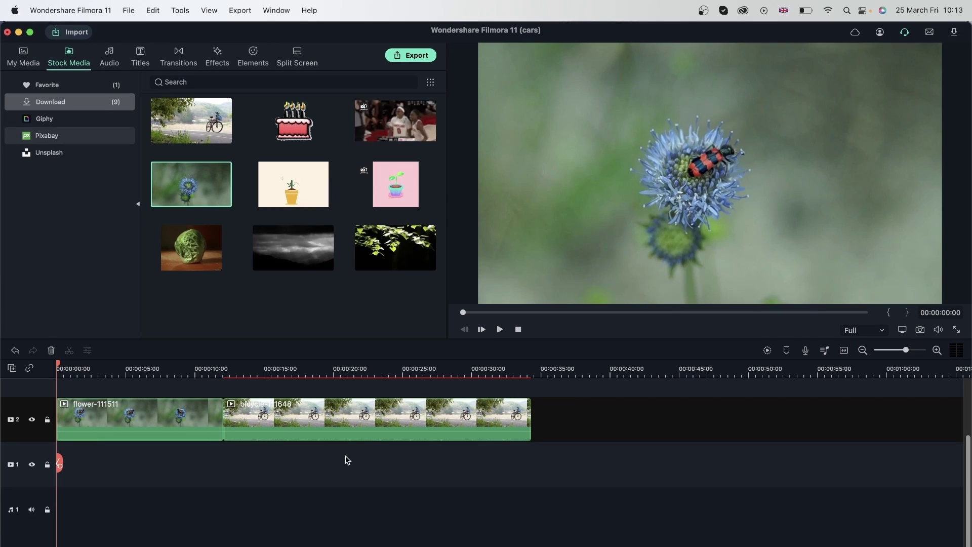
Trim the bicycle clip's end to about 26 seconds and scrub through both clips
left_click(515, 433)
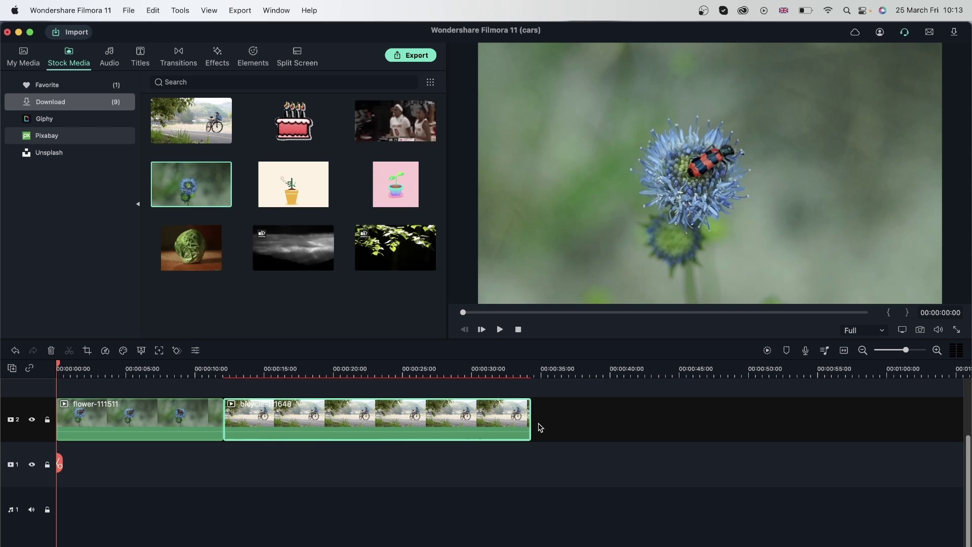
left_click_drag(529, 417, 422, 417)
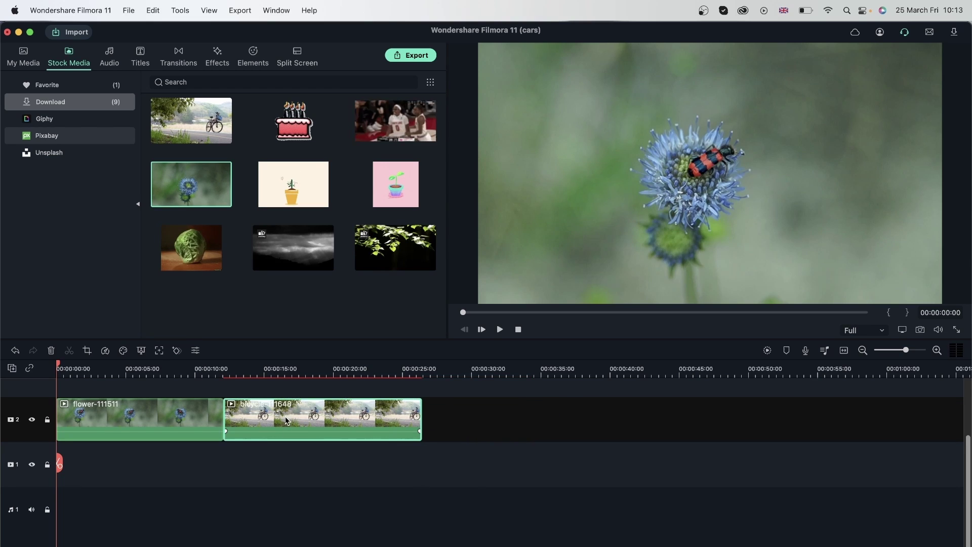
left_click_drag(168, 364, 179, 364)
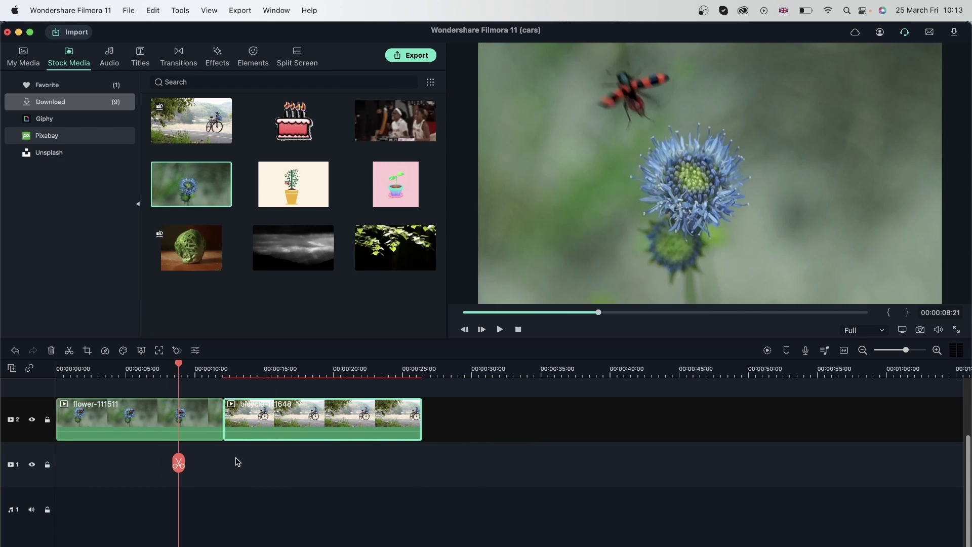
mouse_move(327, 369)
left_mouse_down()
mouse_move(64, 381)
mouse_move(230, 380)
mouse_move(20, 378)
mouse_move(141, 380)
mouse_move(57, 380)
left_mouse_up()
left_click(118, 425)
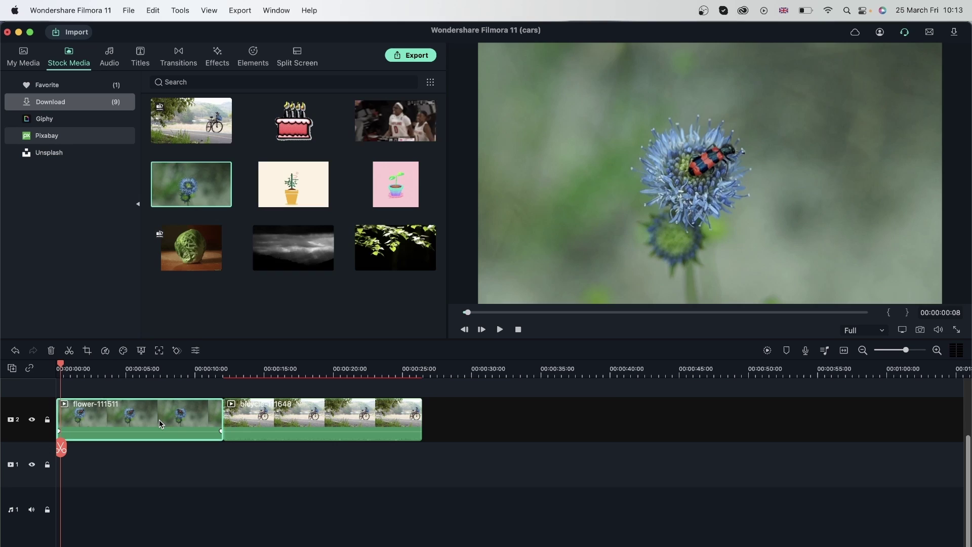
Open the flower clip's properties and view its Audio, Speed, Color and Animation settings
double_click(159, 419)
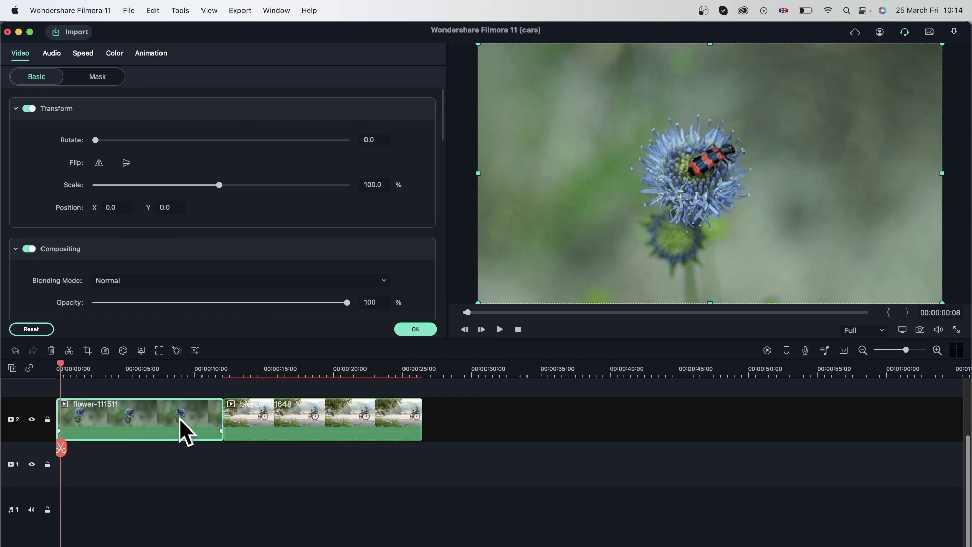
left_click(286, 449)
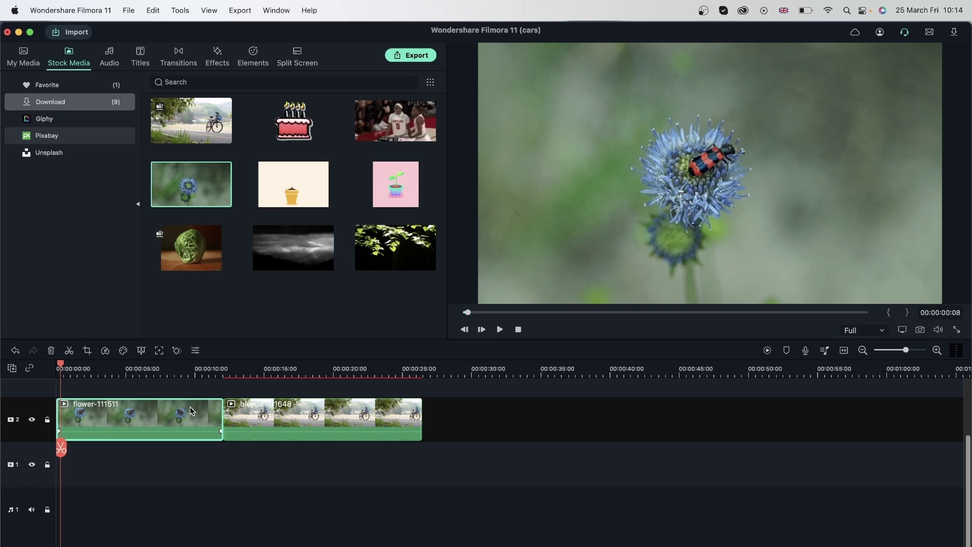
left_click(196, 350)
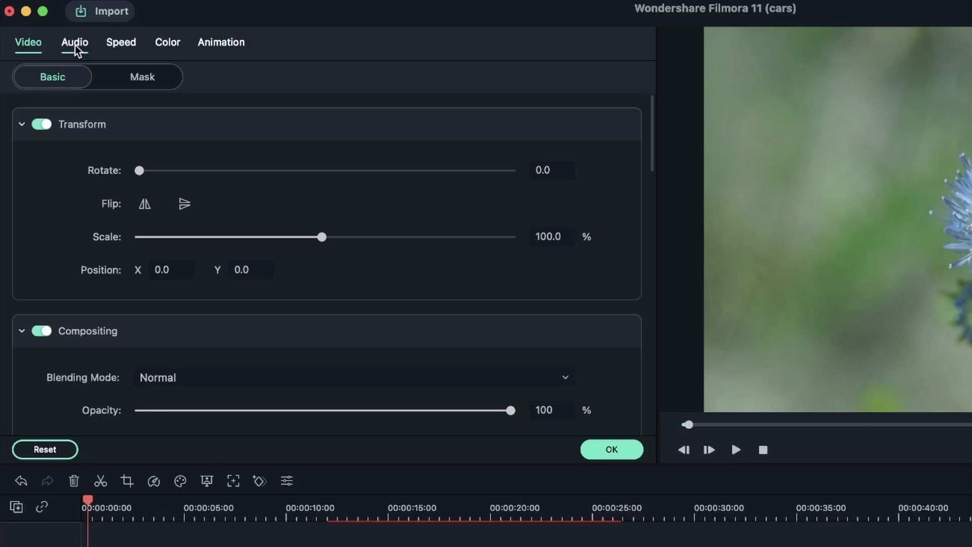
left_click(52, 53)
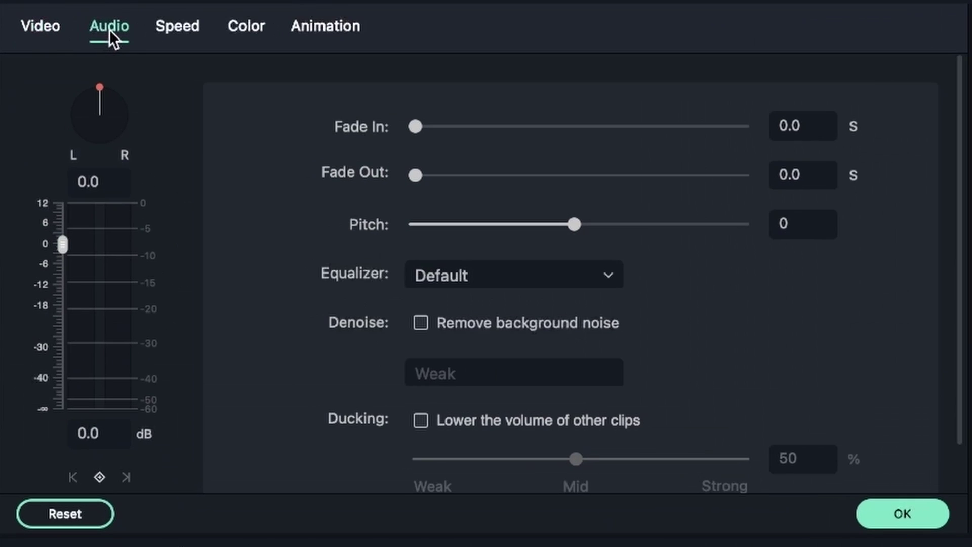
left_click(174, 31)
left_click(248, 31)
left_click(352, 29)
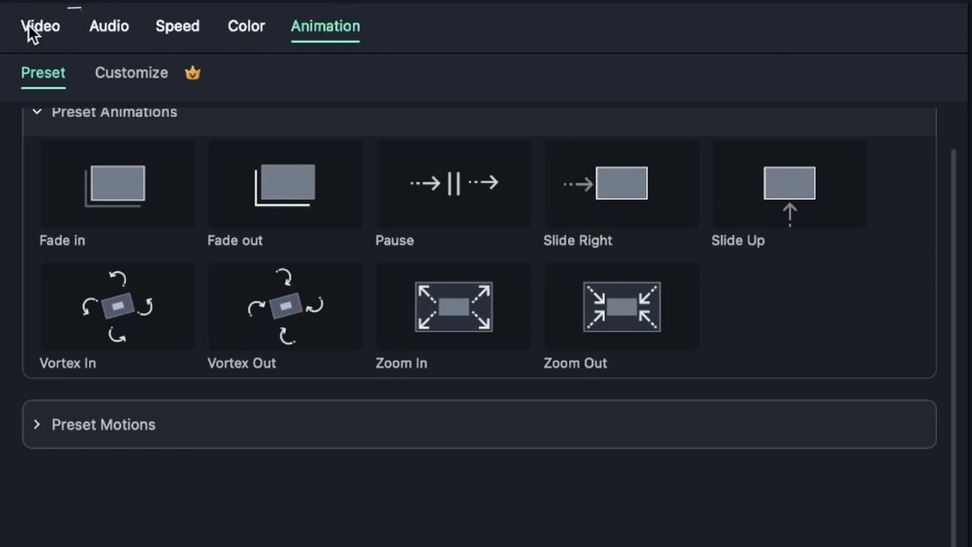
Return to the flower clip's video settings and toggle Transform off and on
left_click(30, 27)
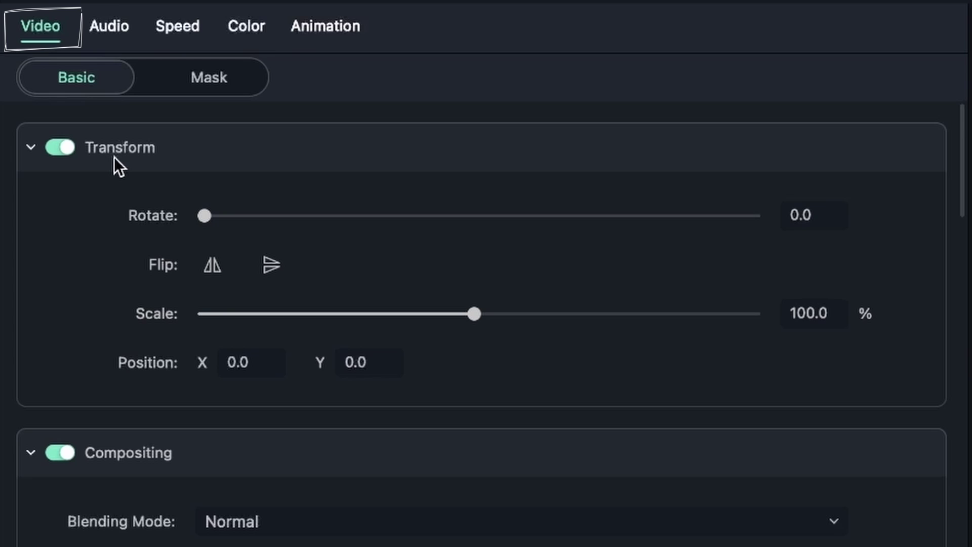
left_click(31, 147)
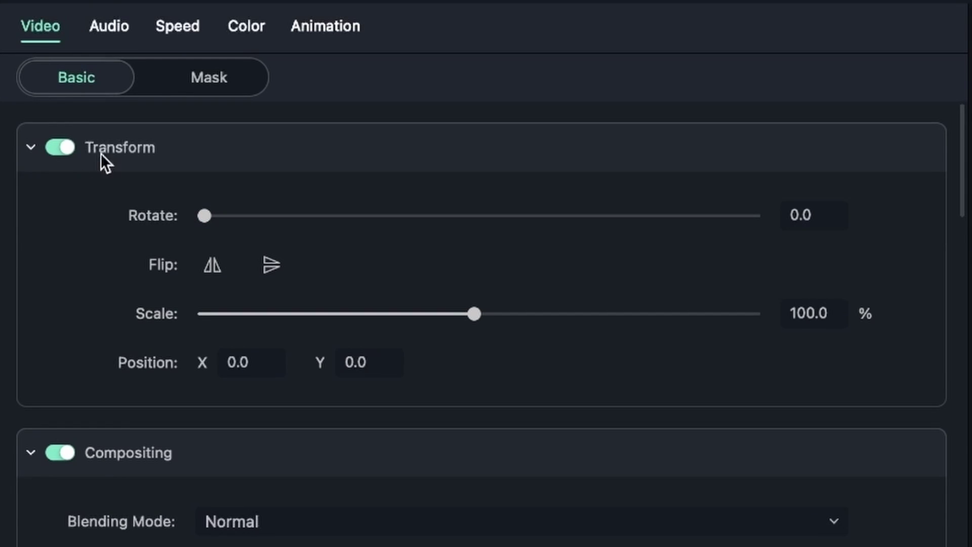
left_click(63, 147)
left_click(64, 147)
left_click(64, 147)
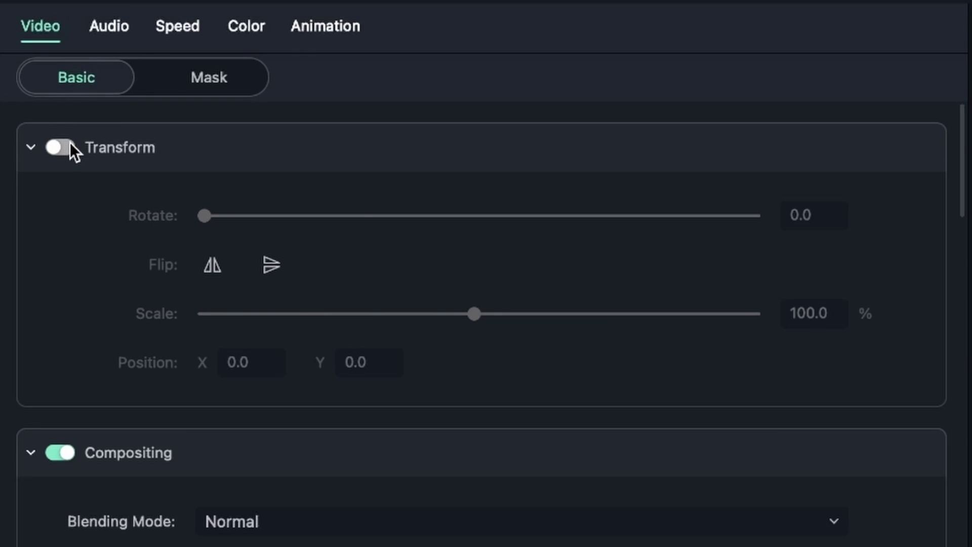
Collapse the setting sections, expand Auto Enhance, and switch Compositing off for the flower clip
left_click(32, 453)
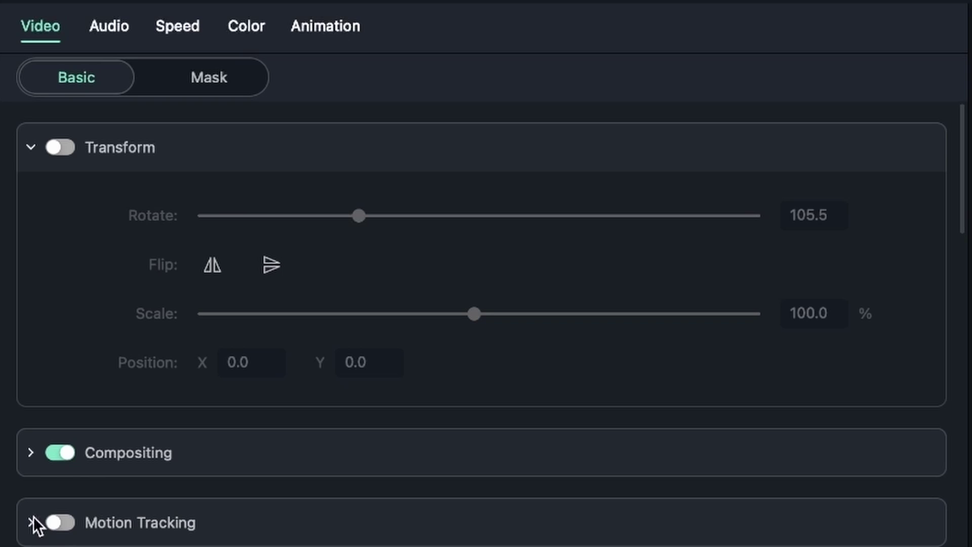
left_click(34, 516)
scroll(81, 490, "down", 1)
scroll(70, 457, "down", 4)
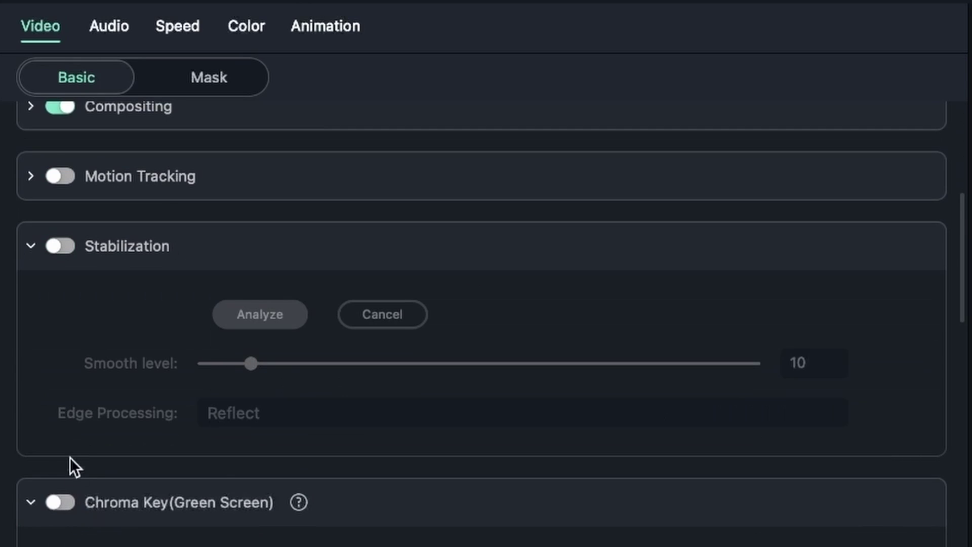
left_click(32, 246)
left_click(31, 317)
left_click(35, 385)
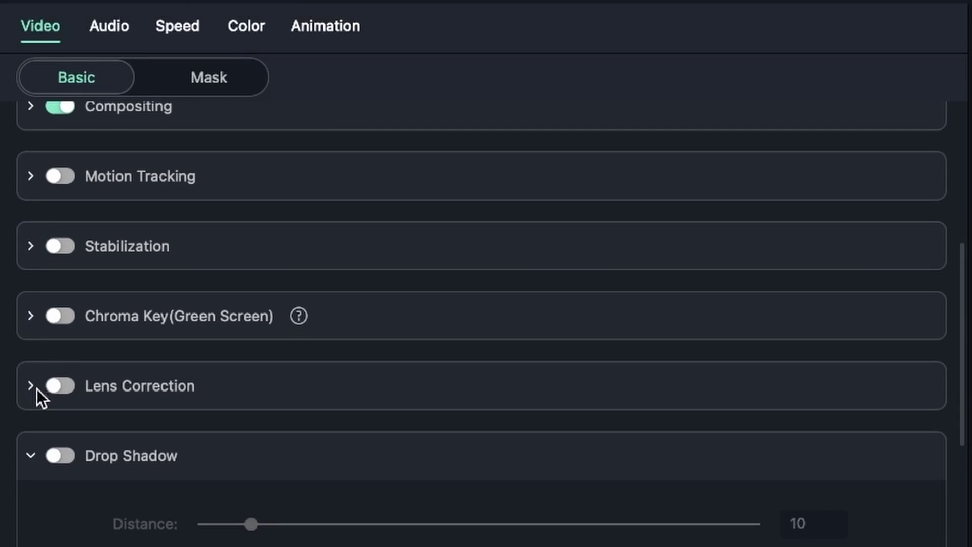
scroll(37, 389, "down", 2)
left_click(31, 405)
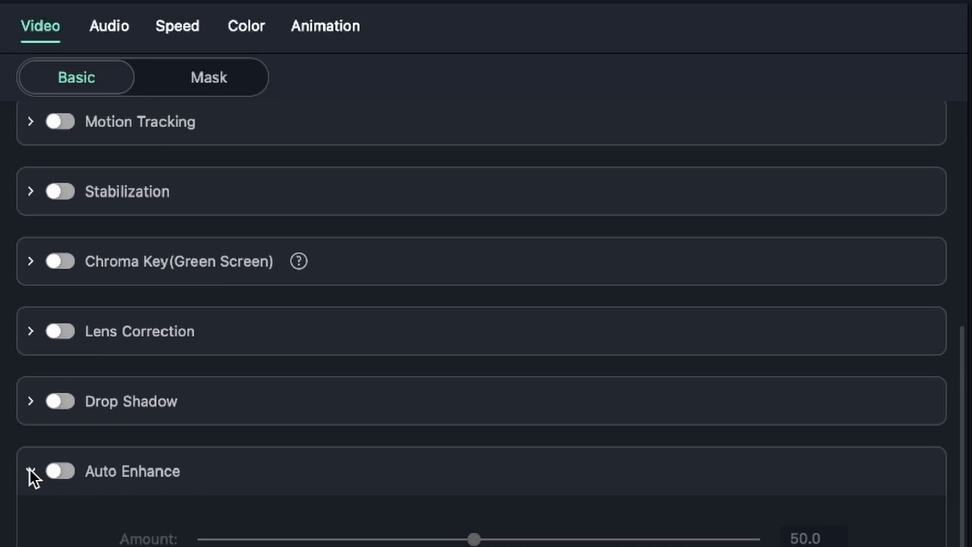
scroll(214, 141, "up", 2)
scroll(89, 348, "up", 2)
scroll(70, 421, "up", 3)
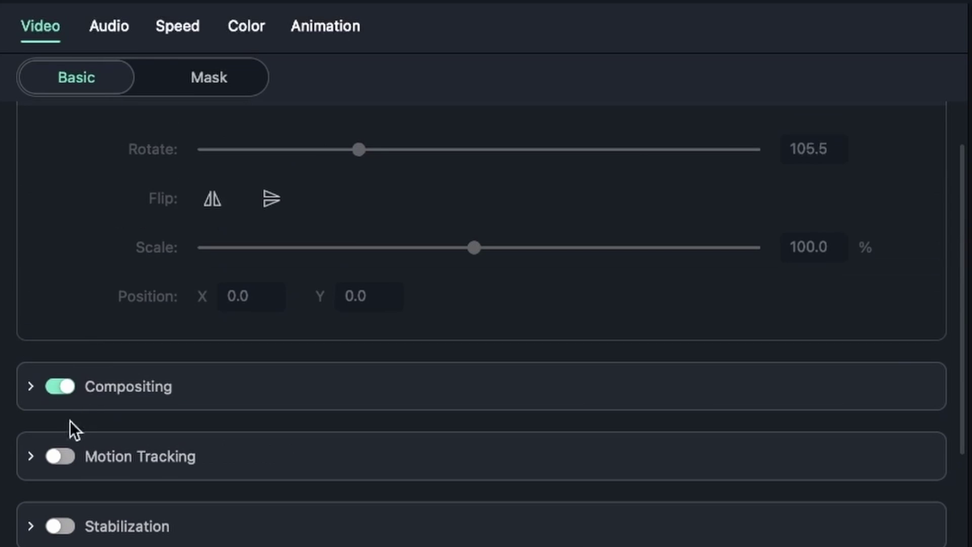
left_click(60, 387)
scroll(169, 420, "down", 1)
scroll(173, 415, "down", 2)
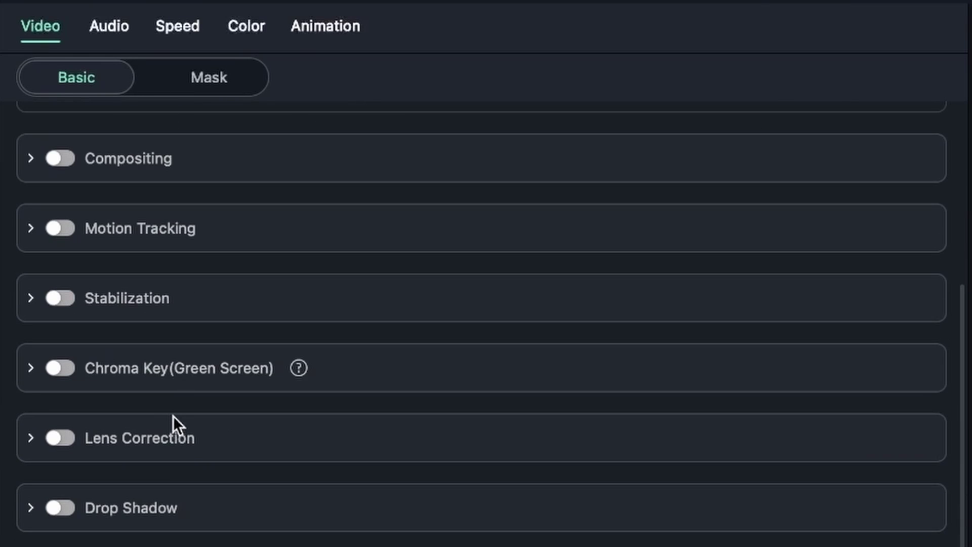
scroll(174, 416, "up", 4)
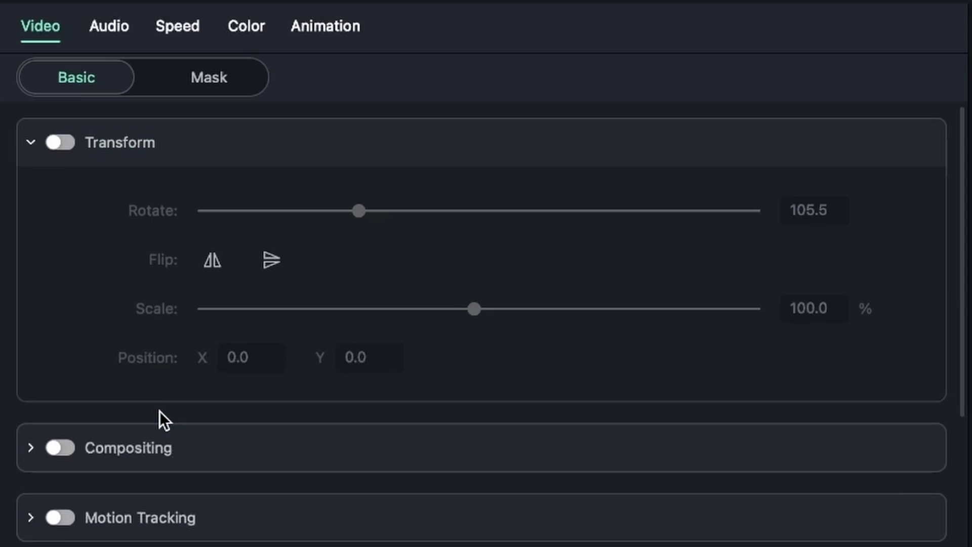
left_click(29, 108)
left_click(411, 141)
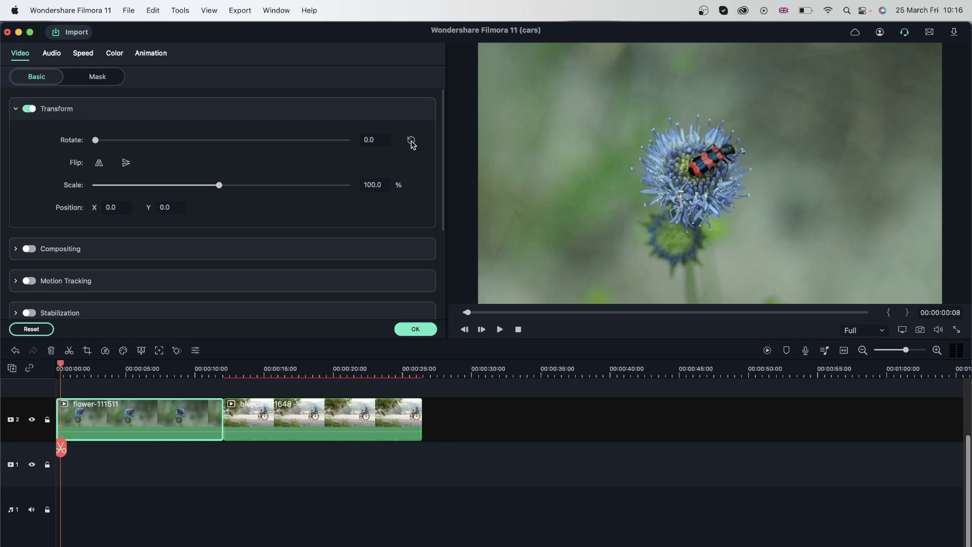
left_click_drag(284, 139, 316, 141)
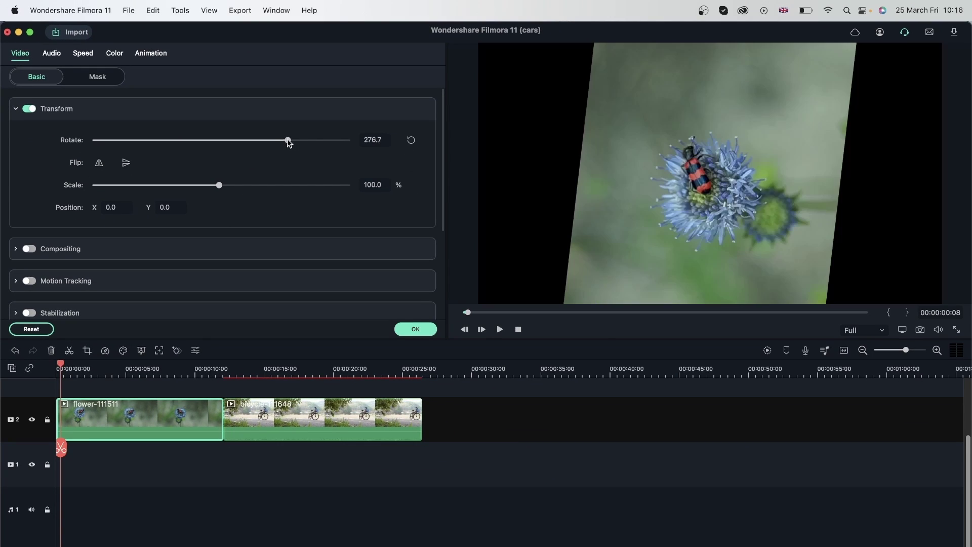
left_click(171, 187)
left_click(267, 187)
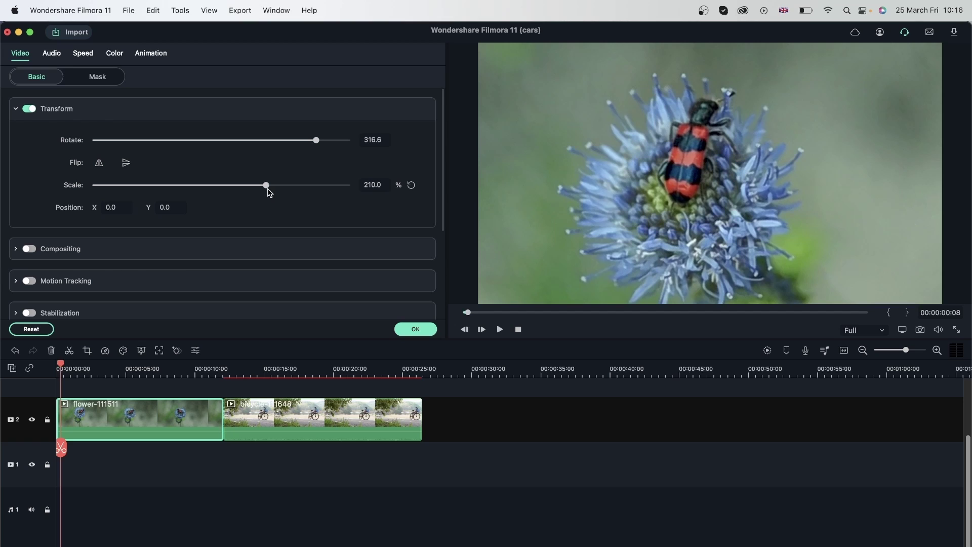
left_click(155, 187)
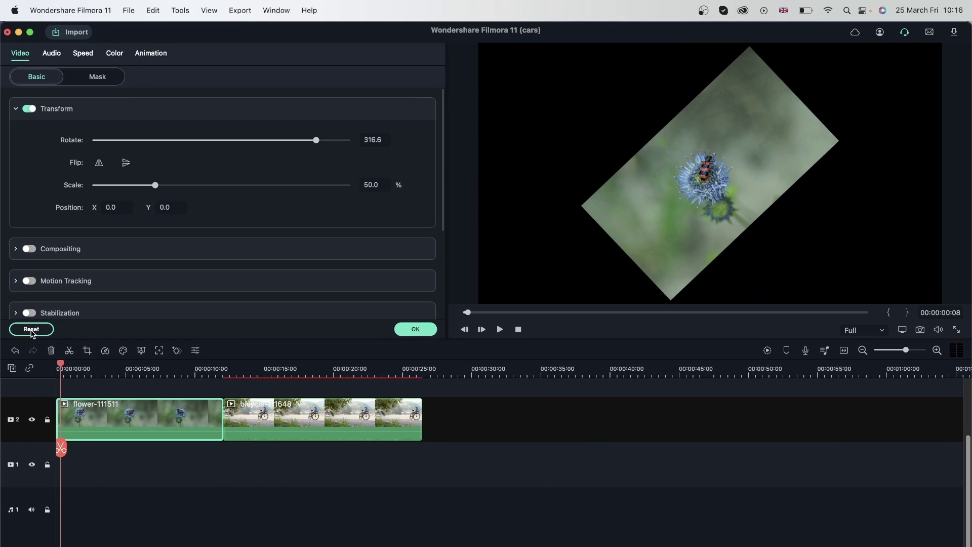
left_click(31, 330)
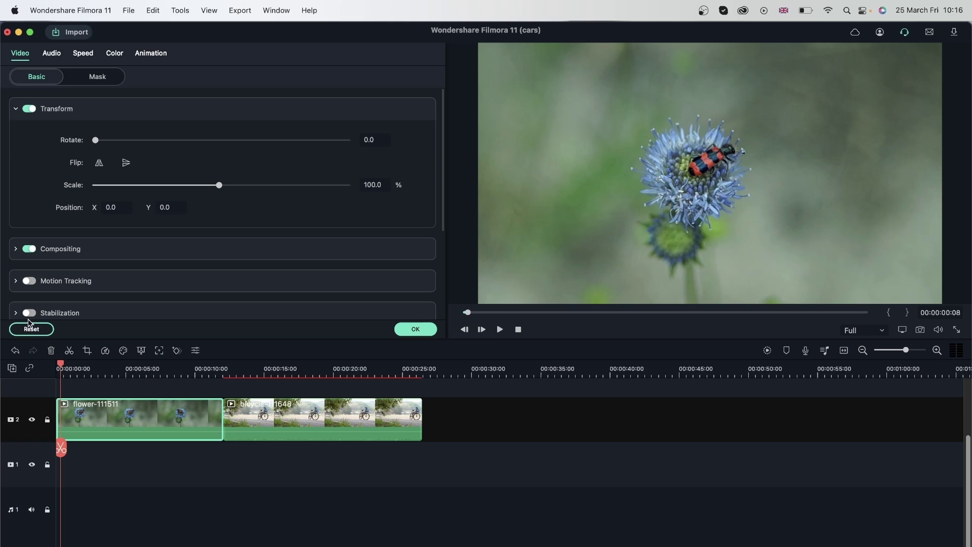
scroll(146, 272, "down", 5)
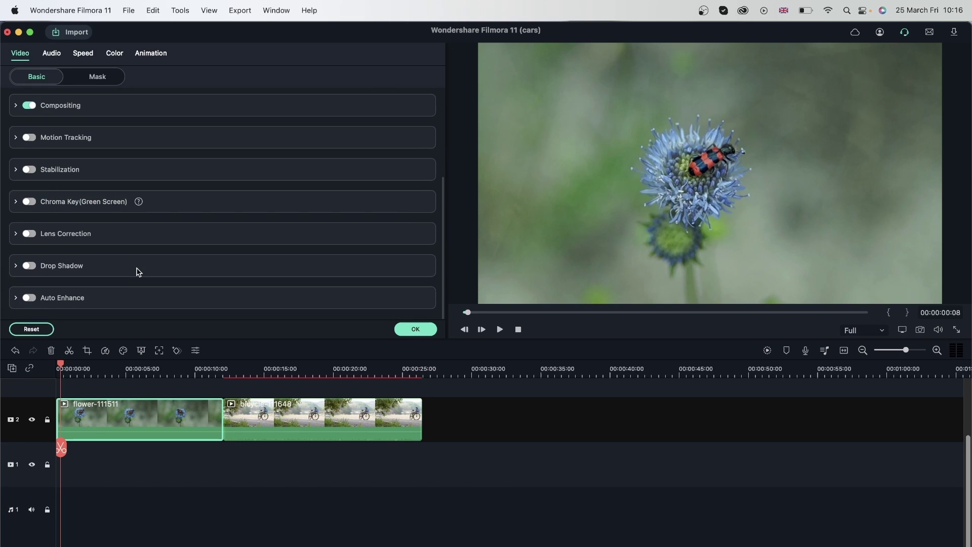
scroll(136, 272, "up", 5)
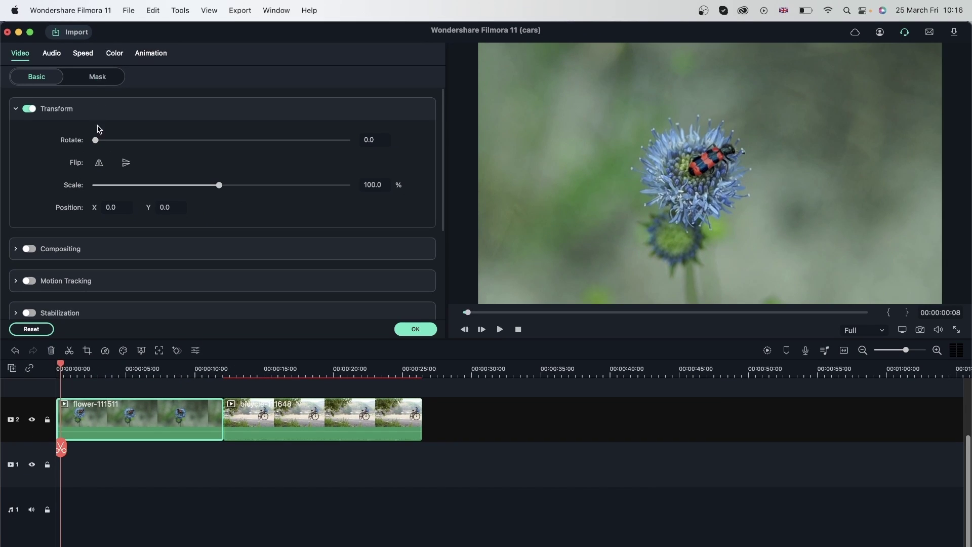
mouse_move(95, 139)
left_mouse_down()
mouse_move(358, 155)
mouse_move(265, 142)
mouse_move(174, 143)
mouse_move(126, 152)
mouse_move(130, 164)
mouse_move(371, 161)
mouse_move(96, 163)
mouse_move(323, 146)
mouse_move(284, 141)
left_mouse_up()
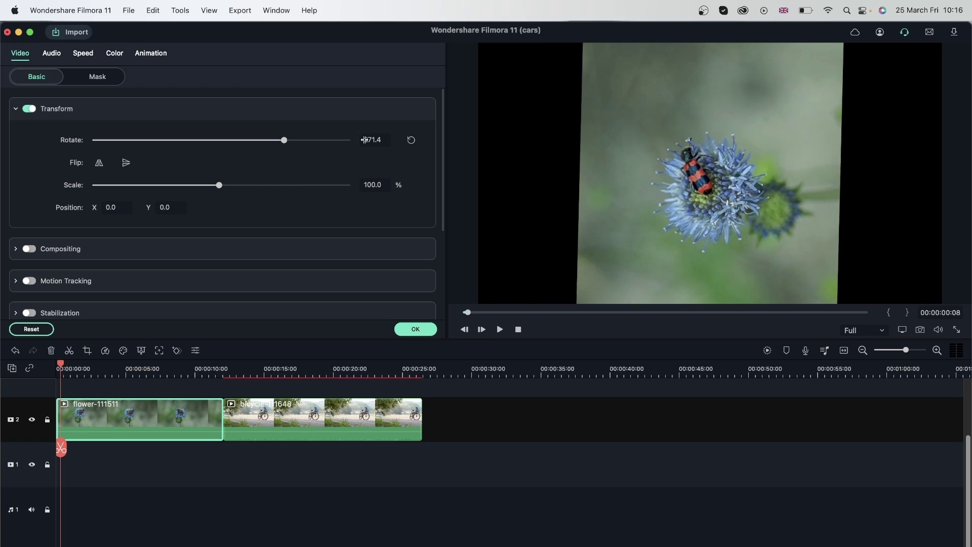
left_click(368, 137)
type("90")
key("Return")
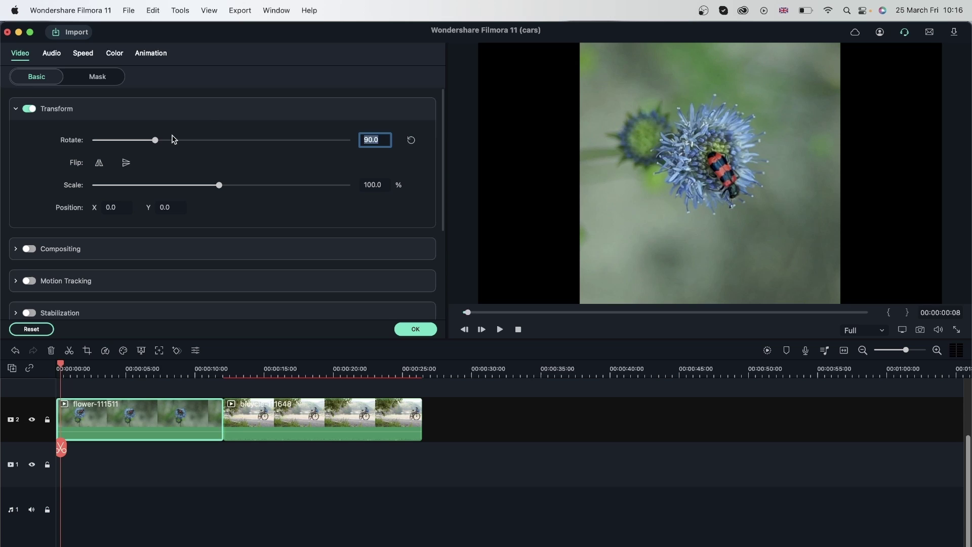
mouse_move(154, 141)
left_mouse_down()
mouse_move(129, 152)
mouse_move(372, 143)
left_mouse_up()
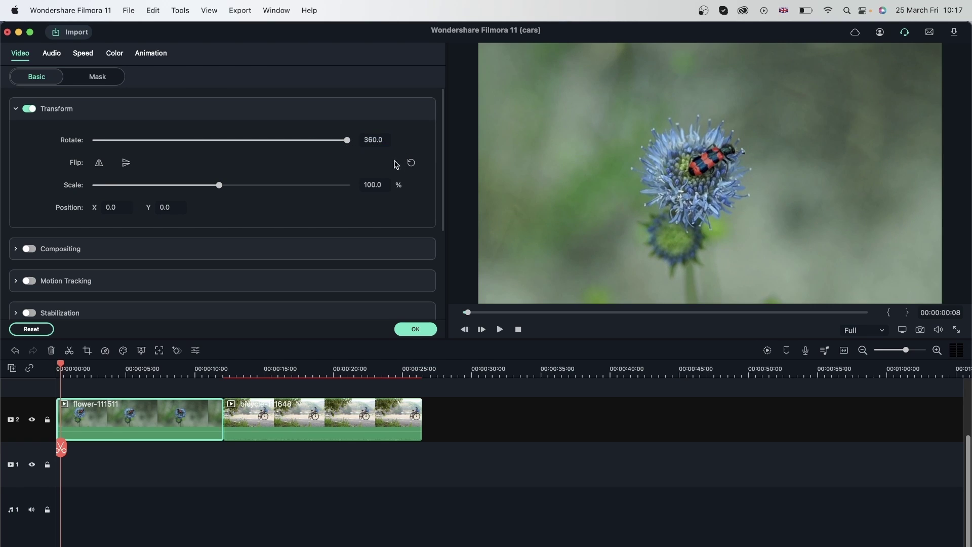
left_click(413, 140)
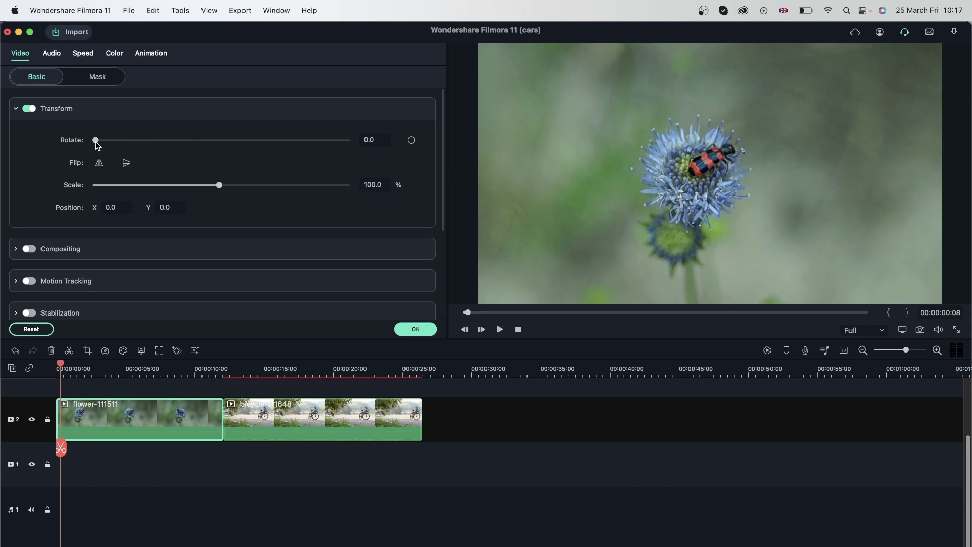
mouse_move(97, 145)
left_mouse_down()
mouse_move(146, 150)
mouse_move(69, 141)
left_mouse_up()
left_click_drag(95, 141, 52, 147)
left_click_drag(96, 140, 107, 149)
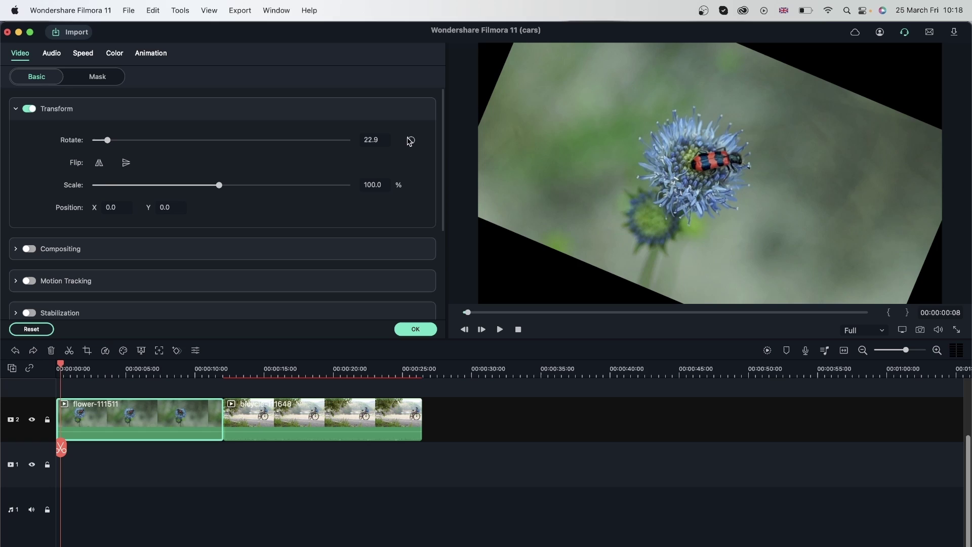
left_click(411, 142)
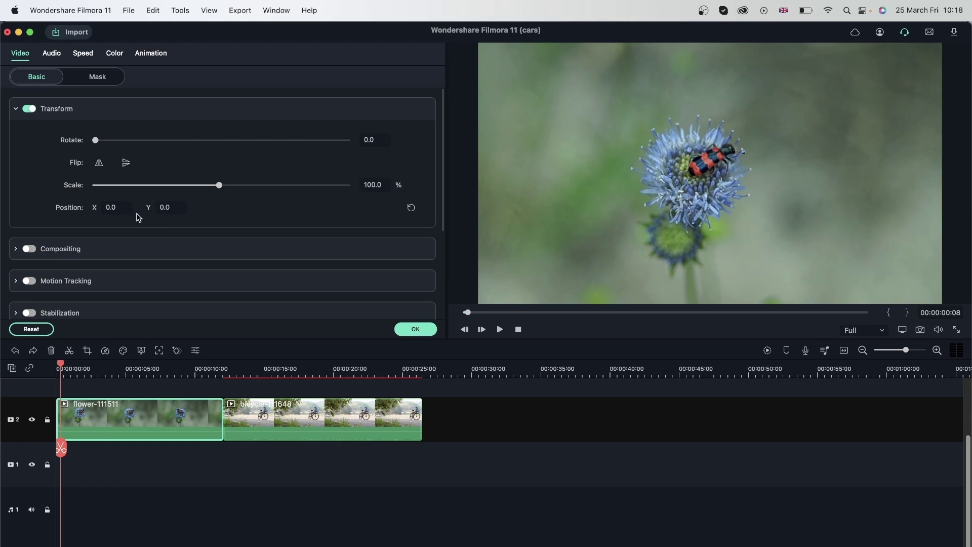
Toggle the horizontal mirror on the flower clip several times
left_click(99, 165)
left_click(99, 167)
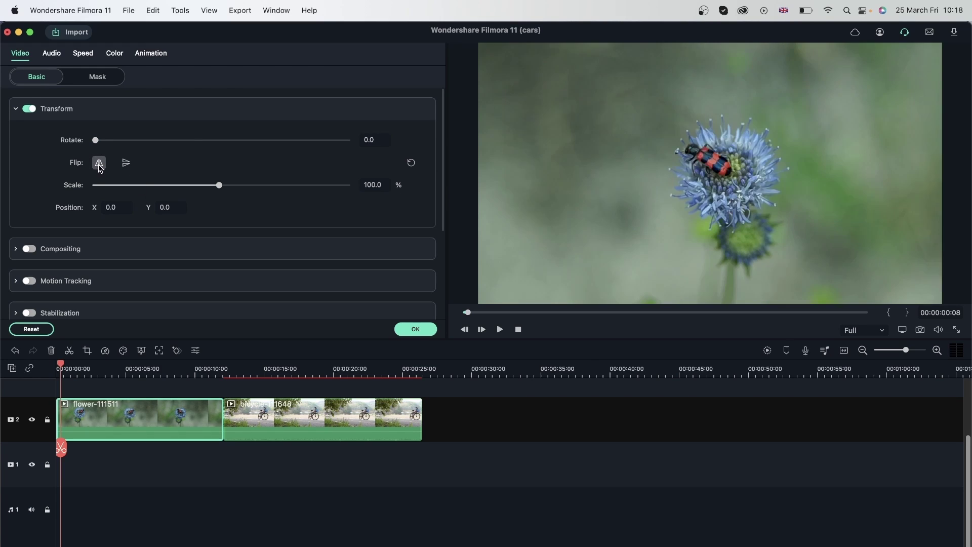
left_click(98, 166)
left_click(99, 166)
Select the bicycle clip around 10 seconds and mirror it horizontally
mouse_move(61, 364)
left_mouse_down()
mouse_move(210, 398)
mouse_move(358, 409)
left_mouse_up()
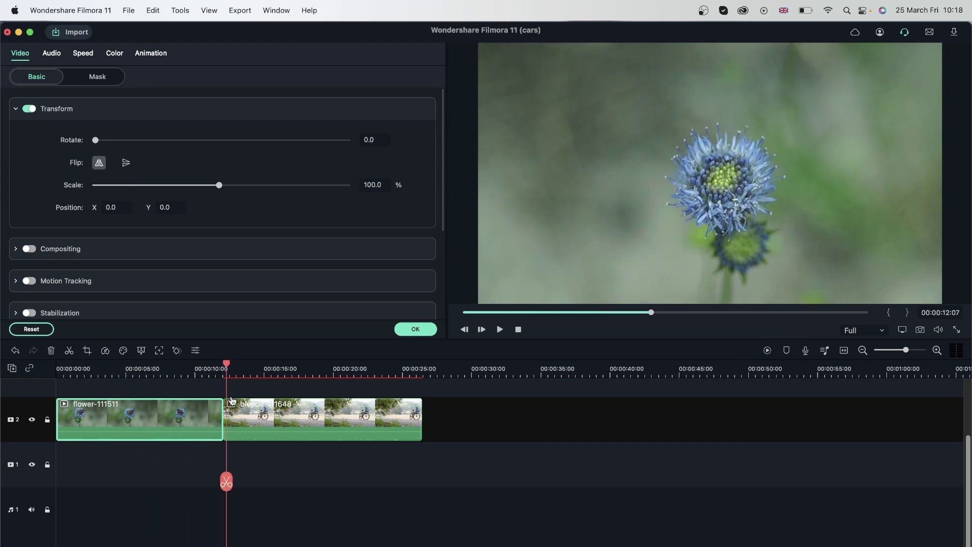
left_click(358, 409)
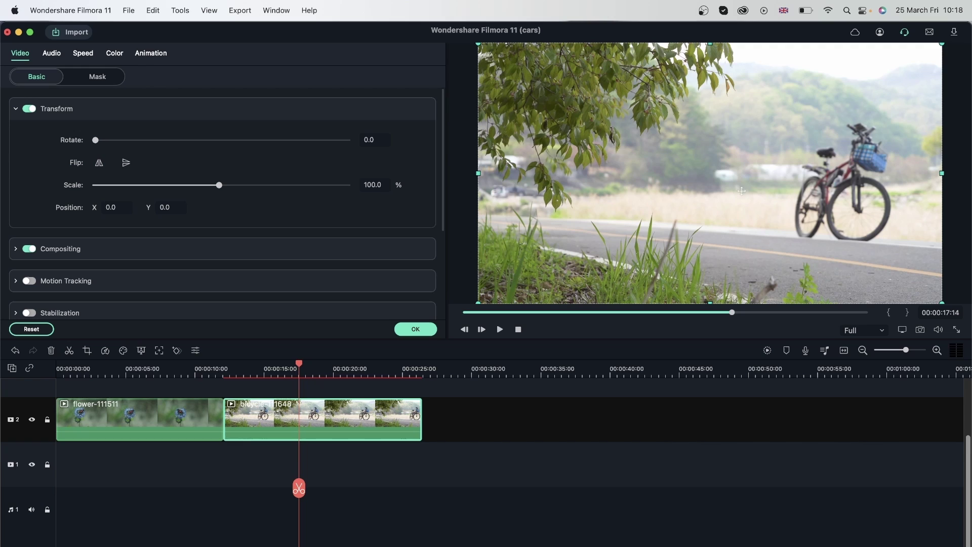
left_click(99, 162)
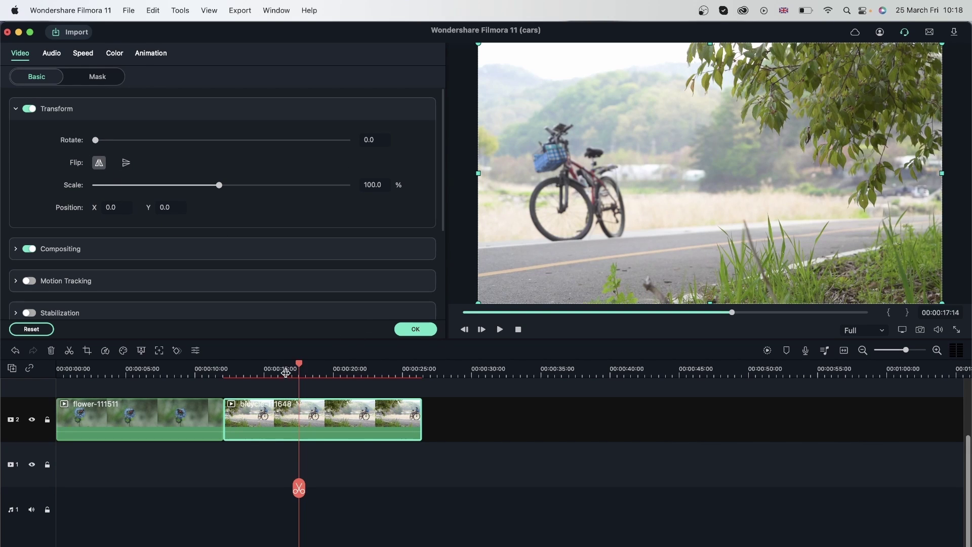
mouse_move(300, 367)
left_mouse_down()
mouse_move(247, 373)
mouse_move(328, 387)
left_mouse_up()
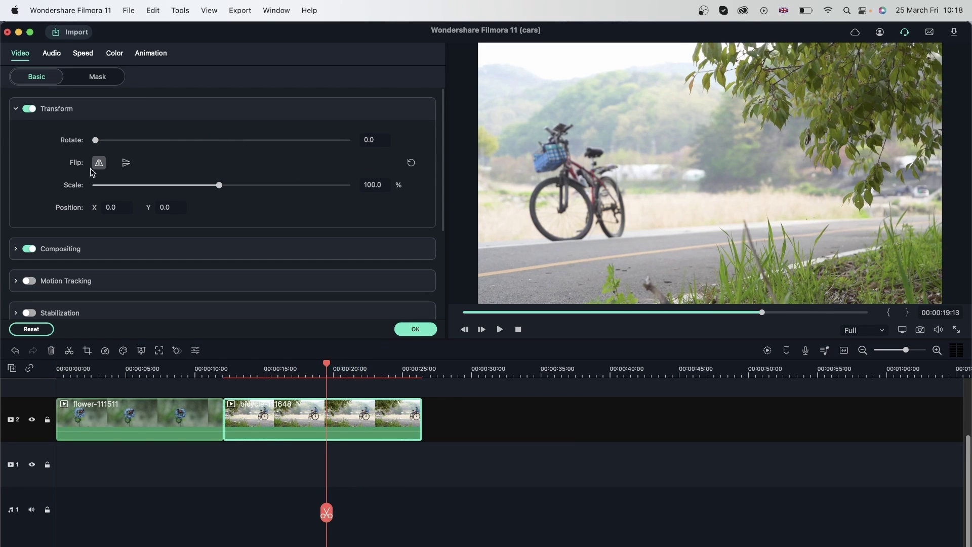
Toggle the bicycle clip's vertical and horizontal flips on and off repeatedly
left_click(125, 164)
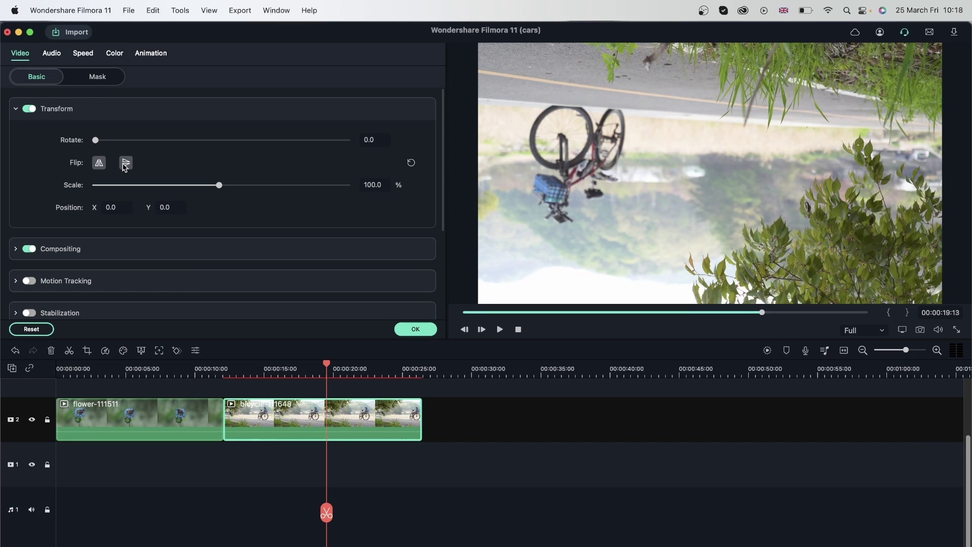
left_click(126, 164)
left_click(126, 165)
left_click(99, 164)
left_click(126, 164)
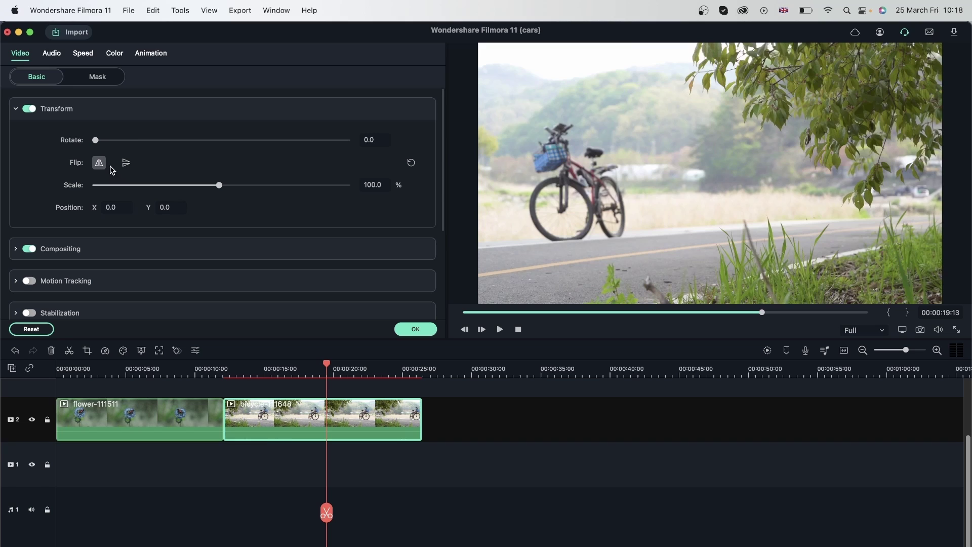
left_click(126, 163)
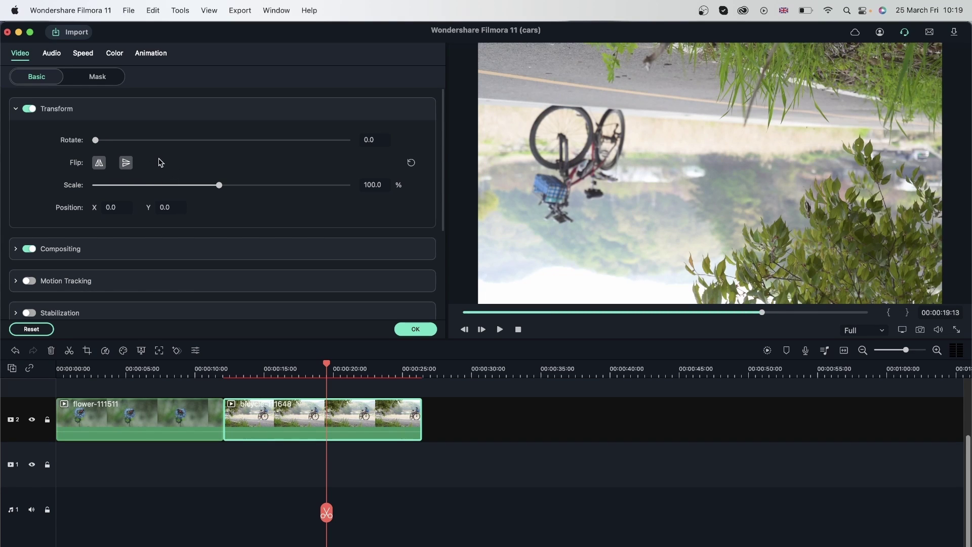
left_click(126, 164)
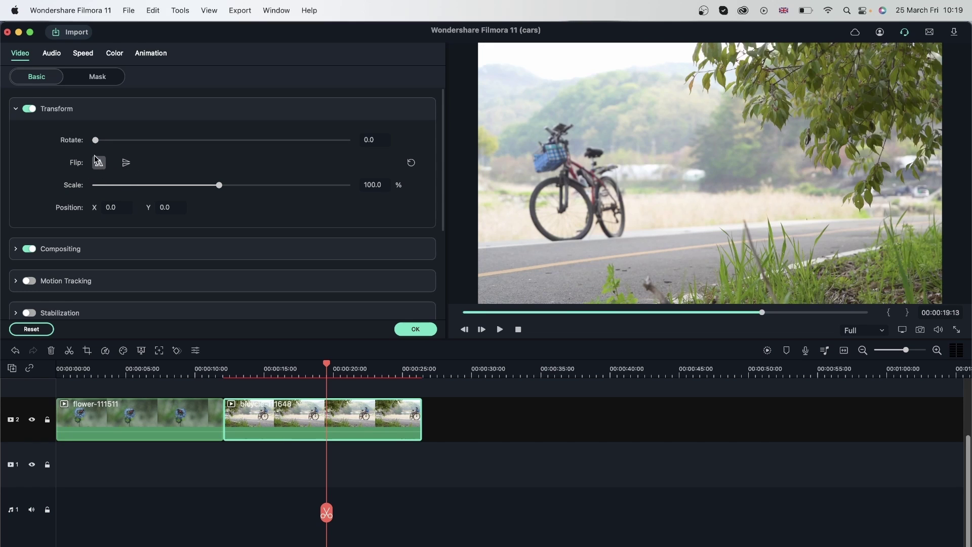
left_click(100, 163)
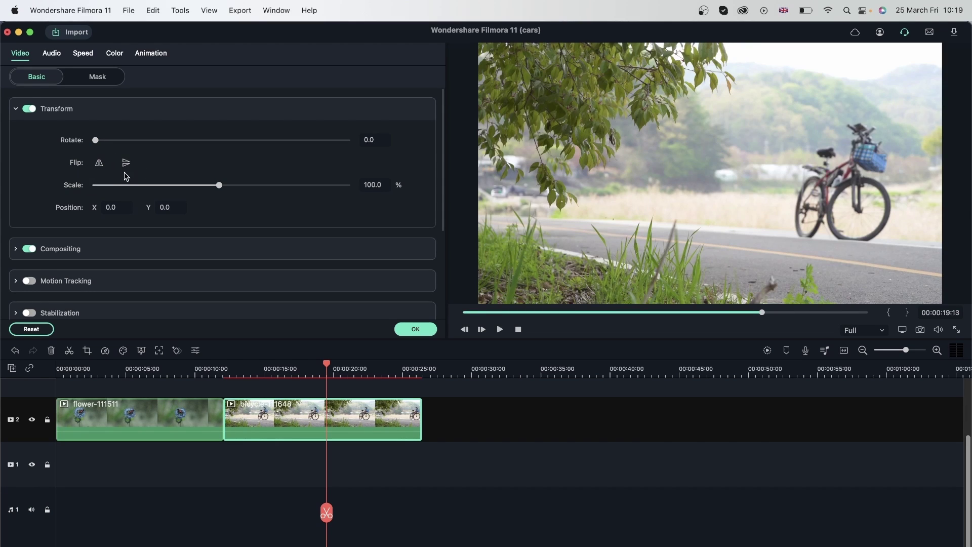
left_click(126, 163)
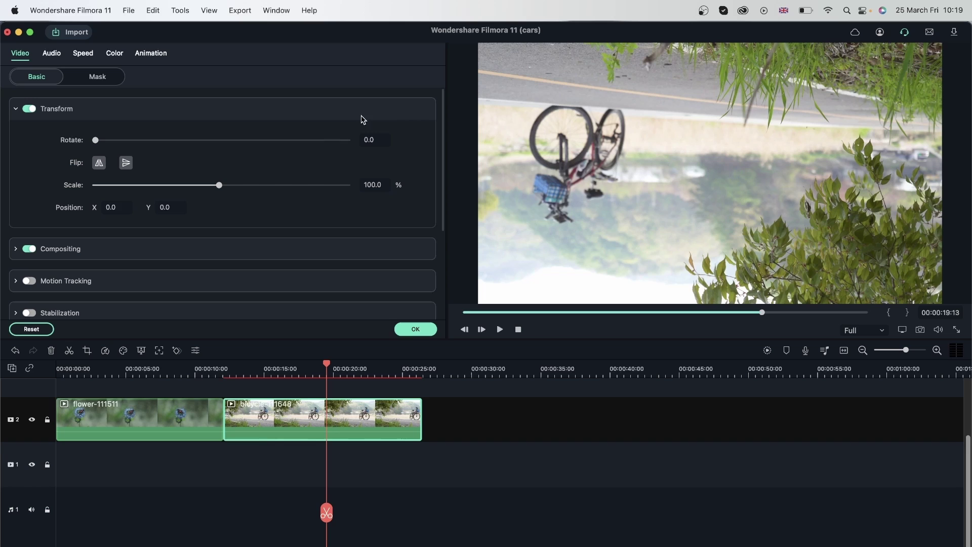
Clear both flips from the bicycle clip and move the playhead to about 12 seconds
left_click(411, 164)
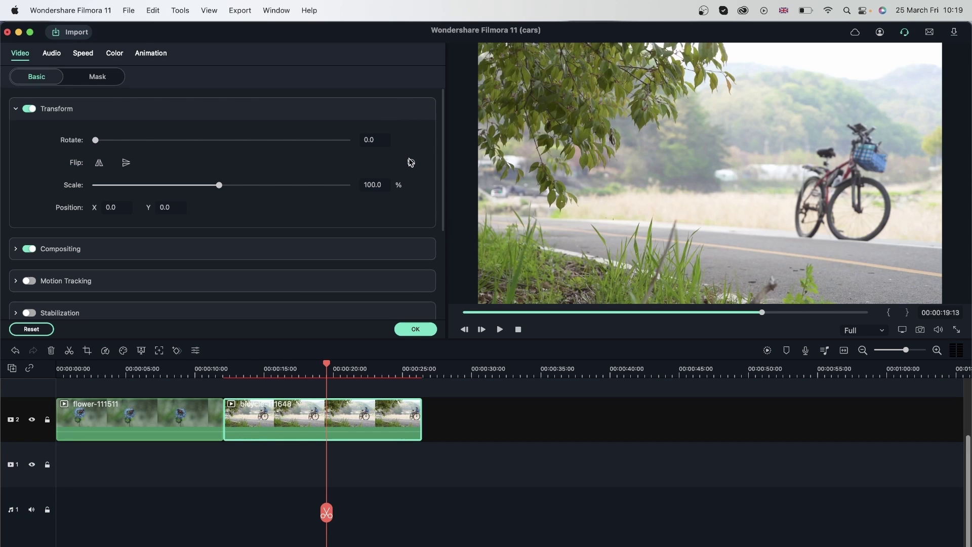
left_click(150, 369)
mouse_move(150, 368)
left_mouse_down()
mouse_move(234, 369)
mouse_move(142, 373)
mouse_move(311, 369)
mouse_move(120, 372)
mouse_move(276, 369)
mouse_move(251, 369)
left_mouse_up()
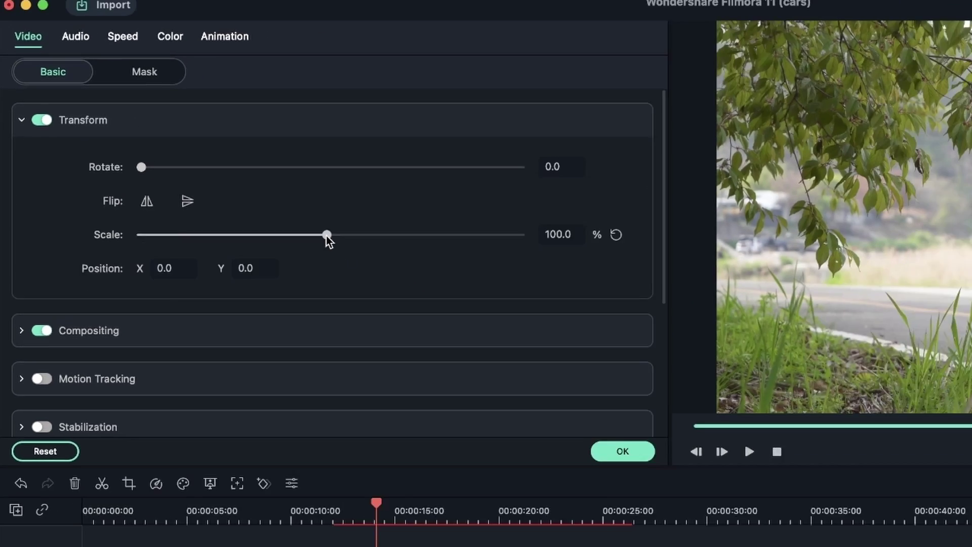
Vary the bicycle clip's scale between 0 and 400%, ending at 53.5%
left_click_drag(219, 186, 84, 202)
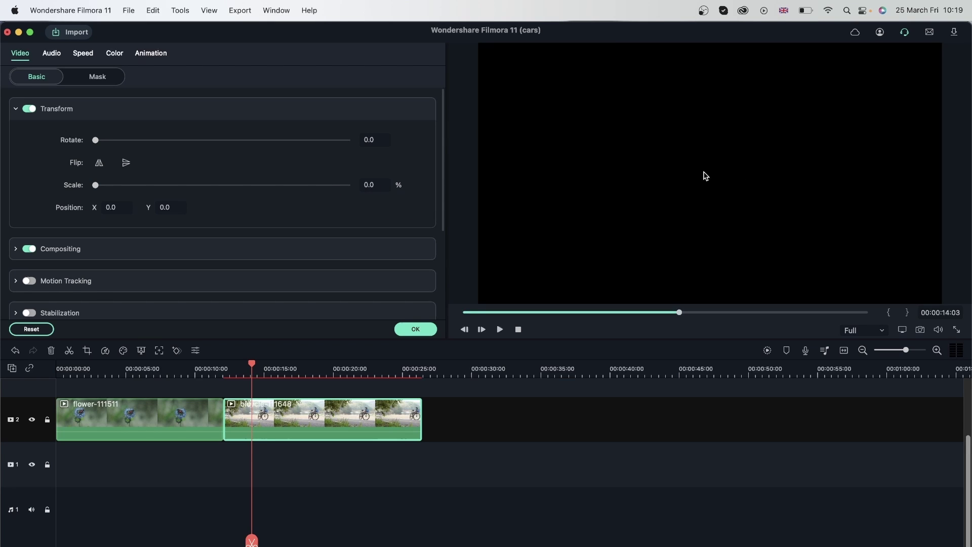
left_click_drag(95, 188, 358, 218)
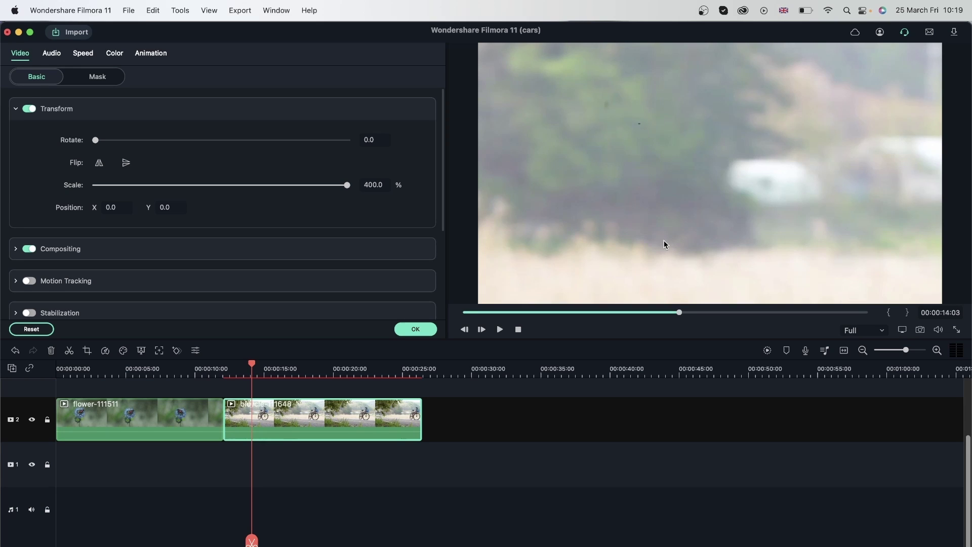
mouse_move(347, 185)
left_mouse_down()
mouse_move(94, 208)
mouse_move(342, 212)
mouse_move(126, 213)
mouse_move(340, 212)
mouse_move(128, 221)
mouse_move(245, 222)
left_mouse_up()
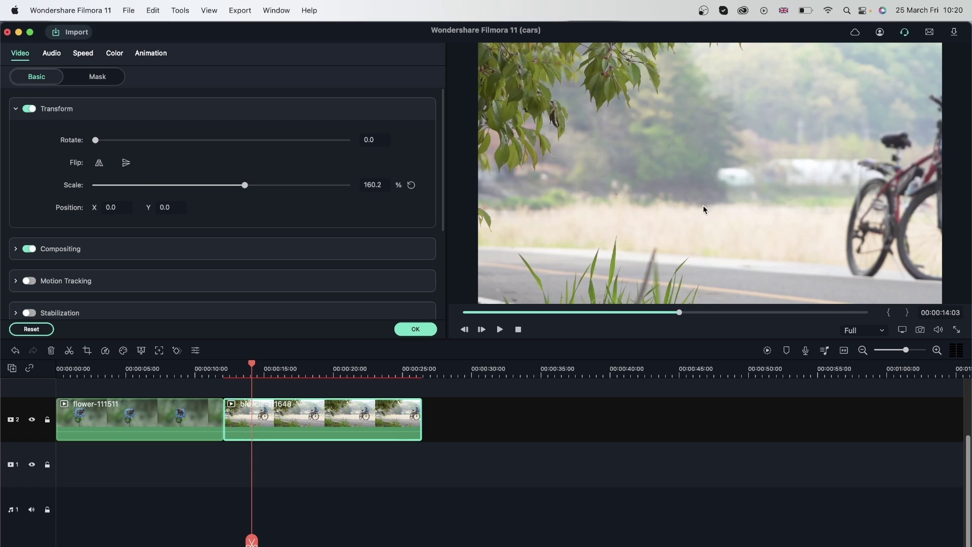
left_click_drag(245, 185, 160, 186)
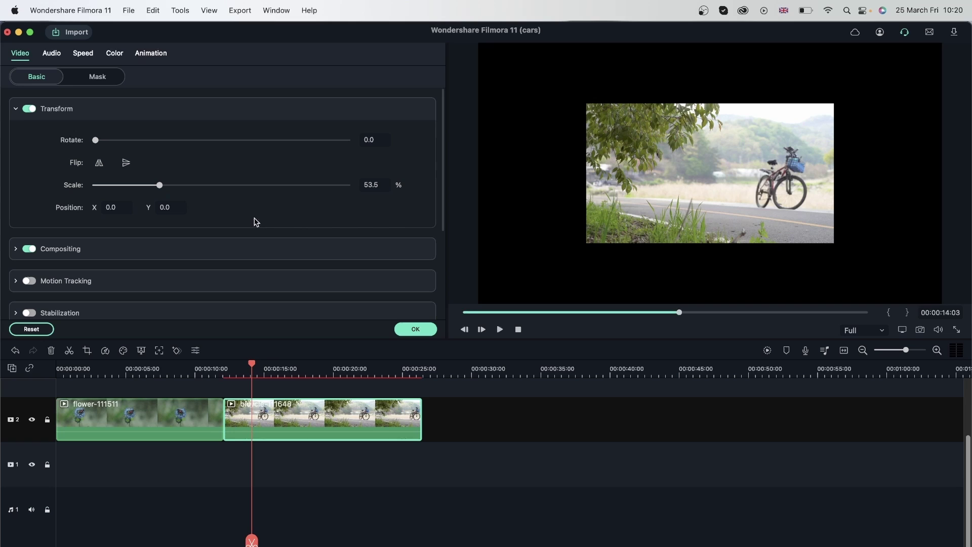
Reset the bicycle clip to 100% scale and select the flower clip
left_click(410, 186)
left_click(186, 405)
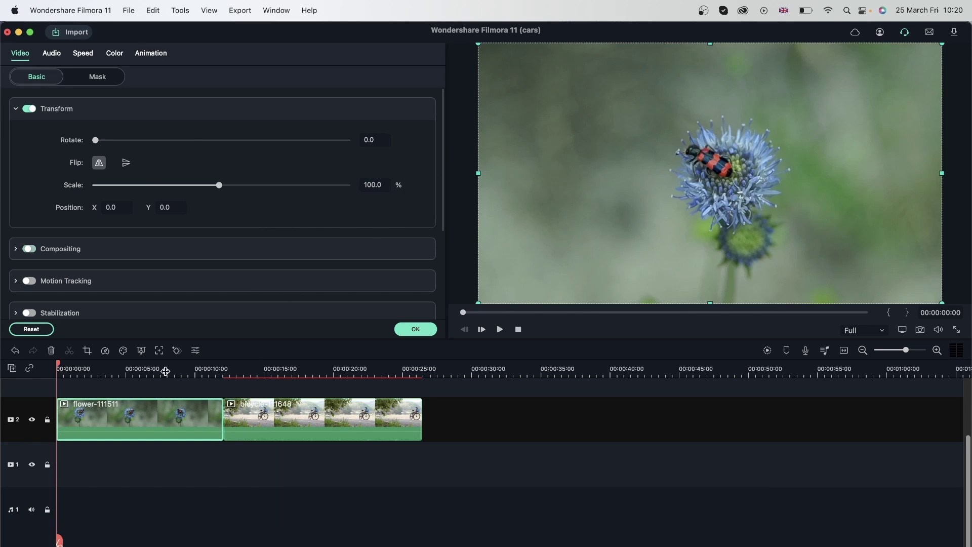
left_click(165, 370)
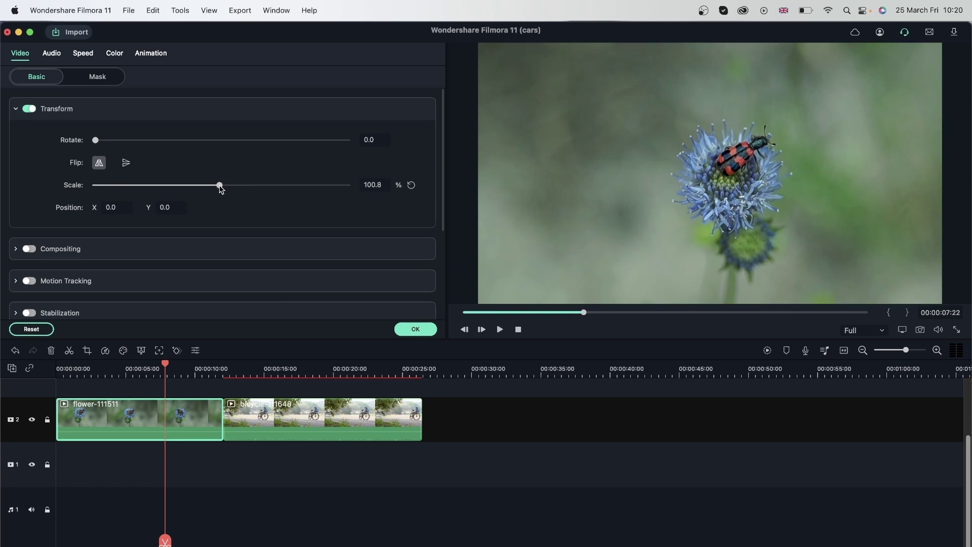
Try zooming, flipping and shrinking the flower clip, then reset it to 100% scale
left_click_drag(220, 185, 256, 189)
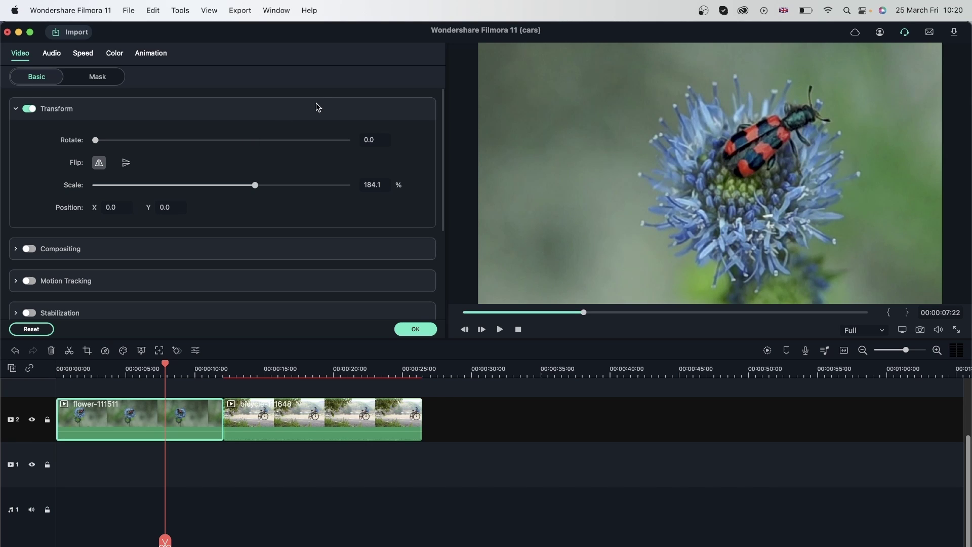
left_click(98, 162)
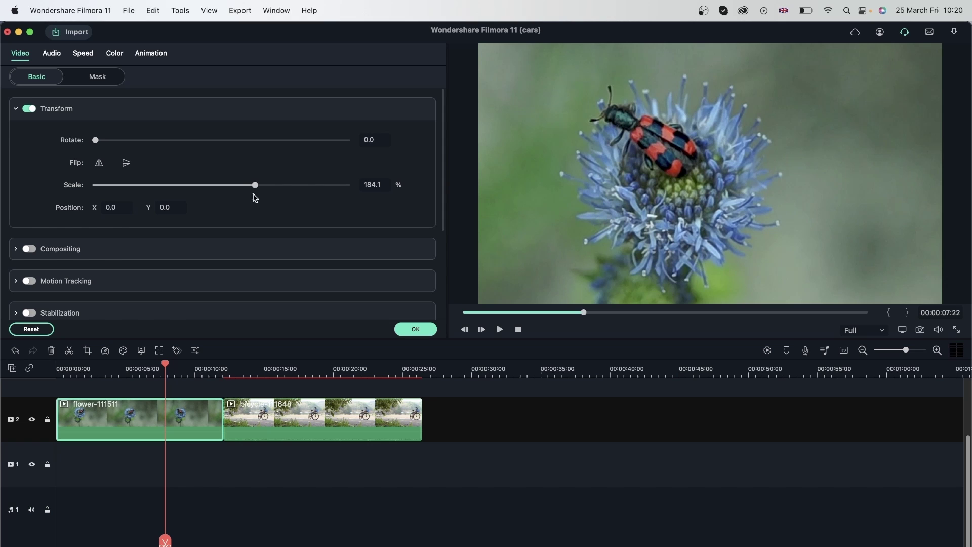
mouse_move(253, 197)
left_mouse_down()
mouse_move(135, 198)
mouse_move(199, 200)
left_mouse_up()
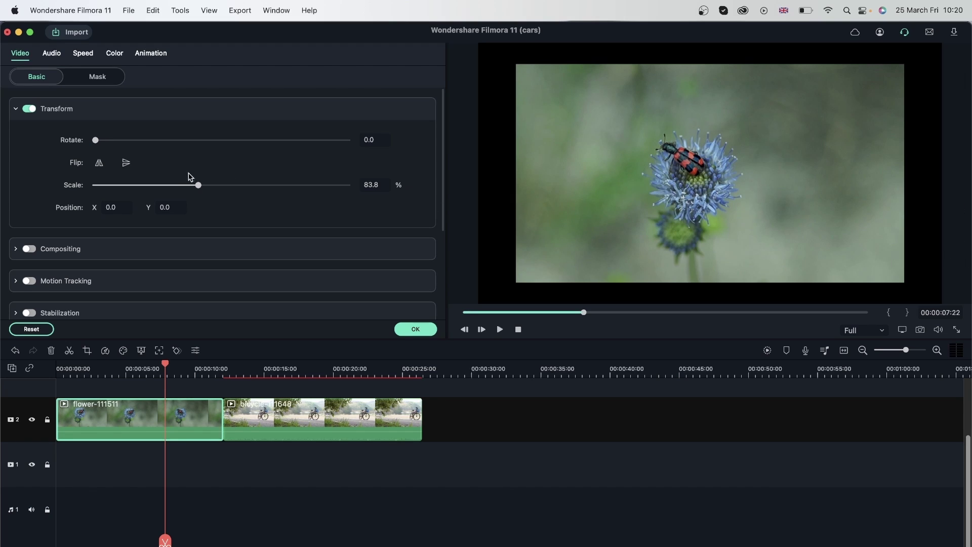
mouse_move(410, 185)
left_click(411, 186)
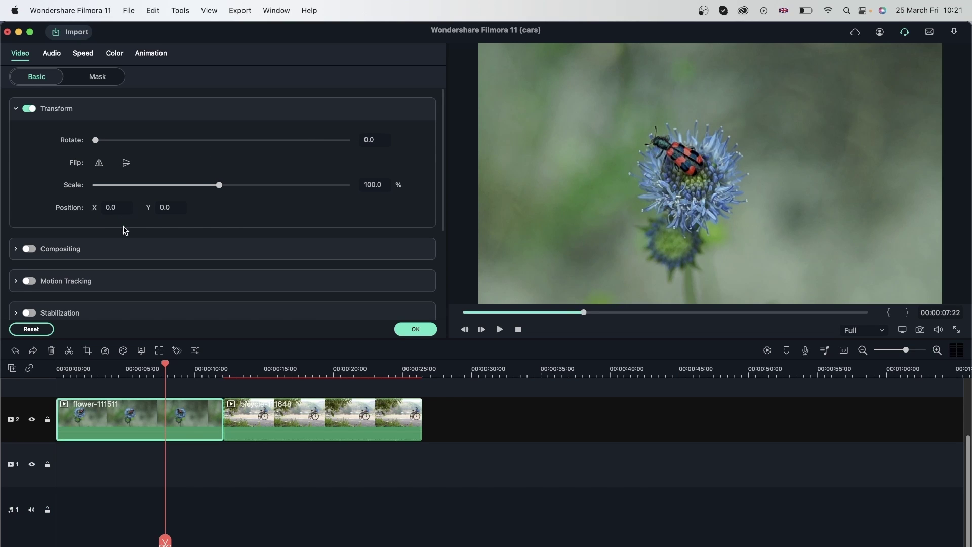
mouse_move(111, 208)
mouse_move(111, 207)
left_mouse_down()
mouse_move(458, 201)
mouse_move(3, 207)
left_mouse_up()
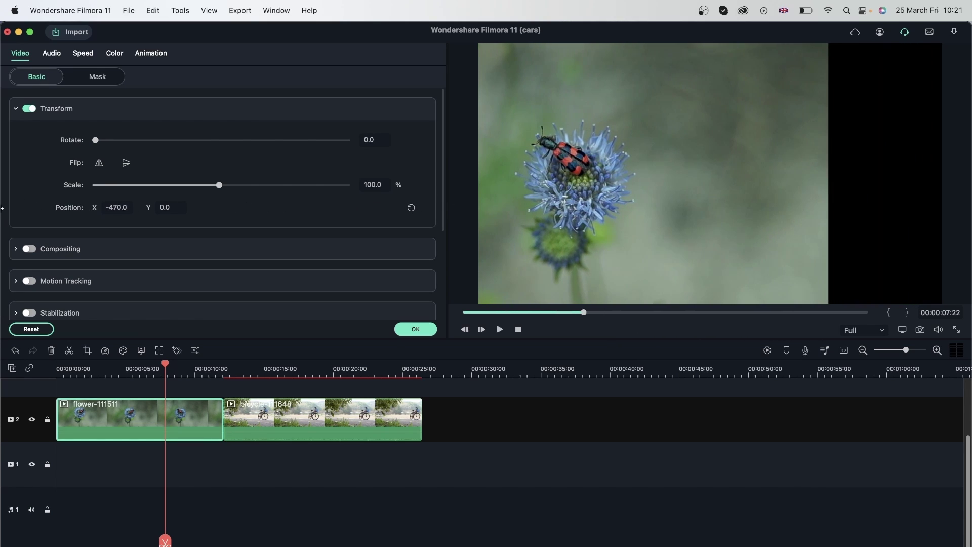
mouse_move(119, 207)
left_mouse_down()
mouse_move(146, 215)
mouse_move(2, 219)
mouse_move(155, 208)
mouse_move(142, 218)
left_mouse_up()
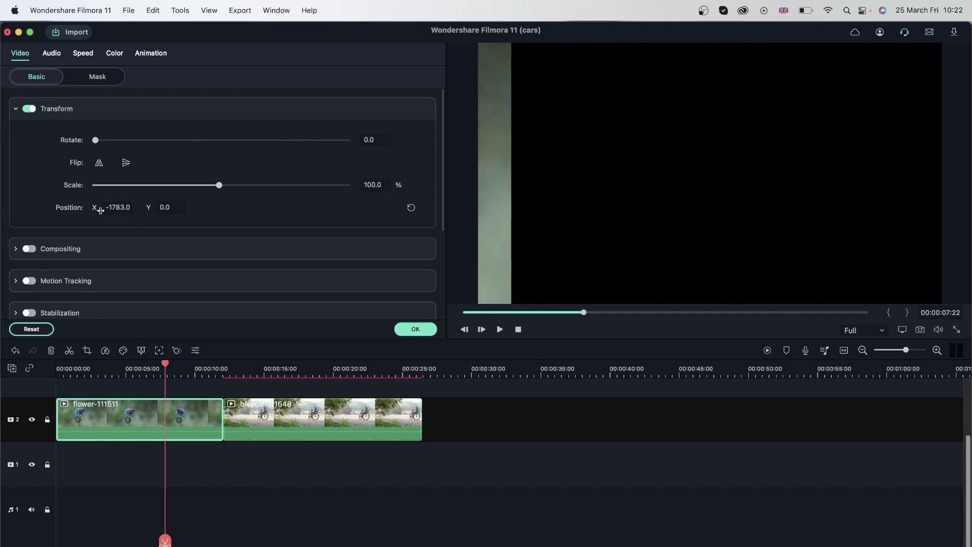
left_click_drag(99, 210, 88, 223)
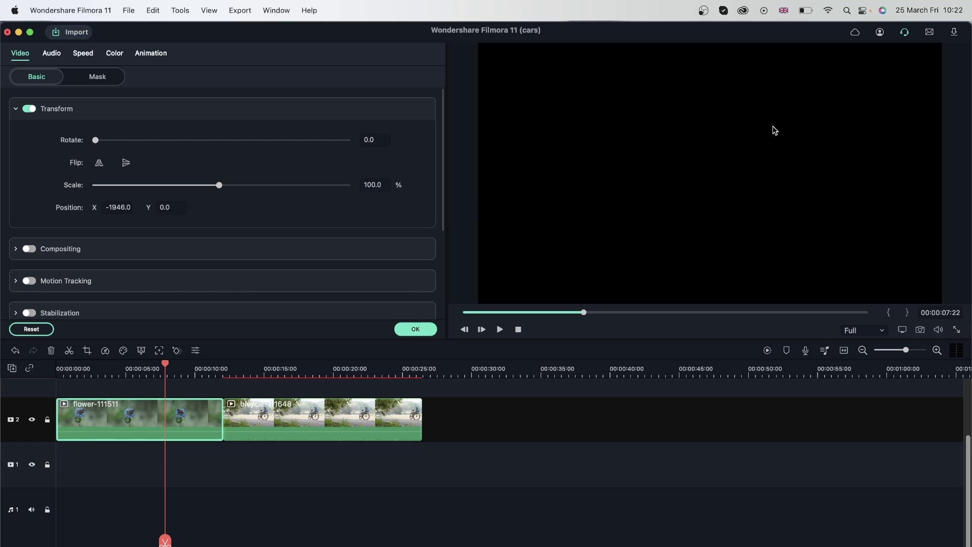
left_click_drag(108, 207, 834, 205)
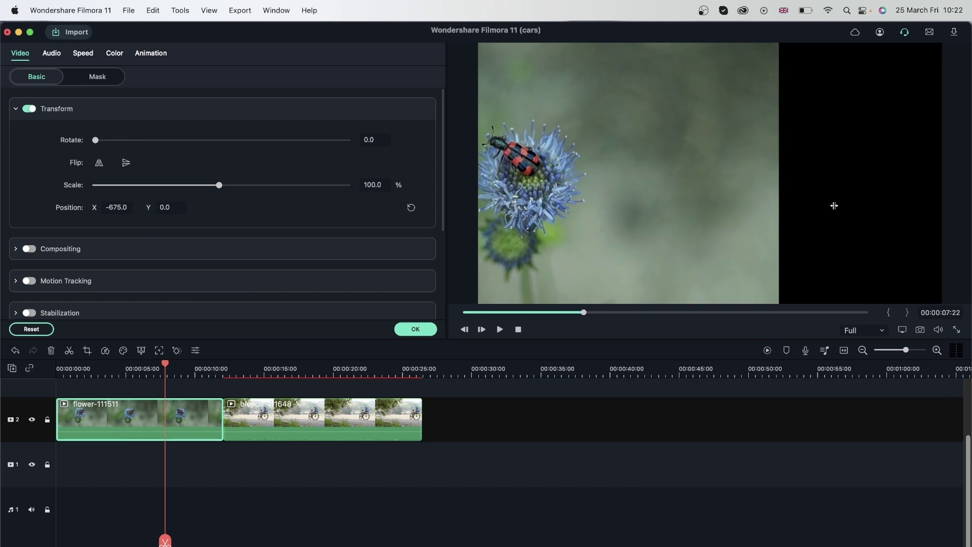
left_click_drag(117, 207, 499, 229)
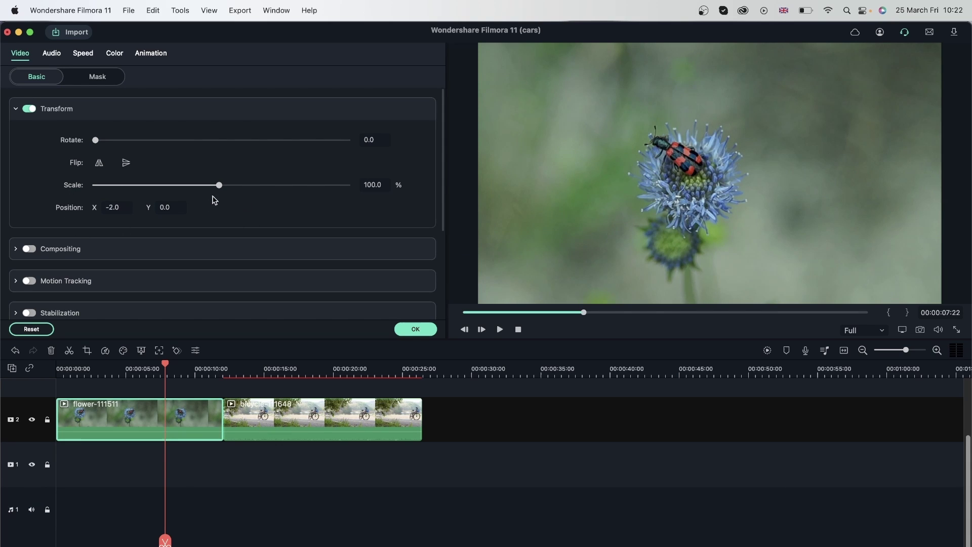
left_click_drag(220, 185, 260, 187)
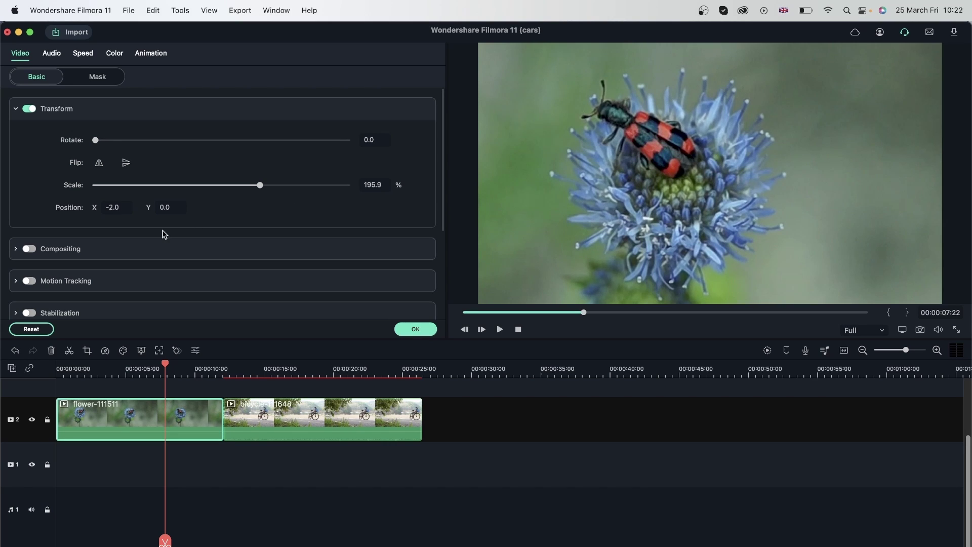
left_click_drag(113, 207, 235, 219)
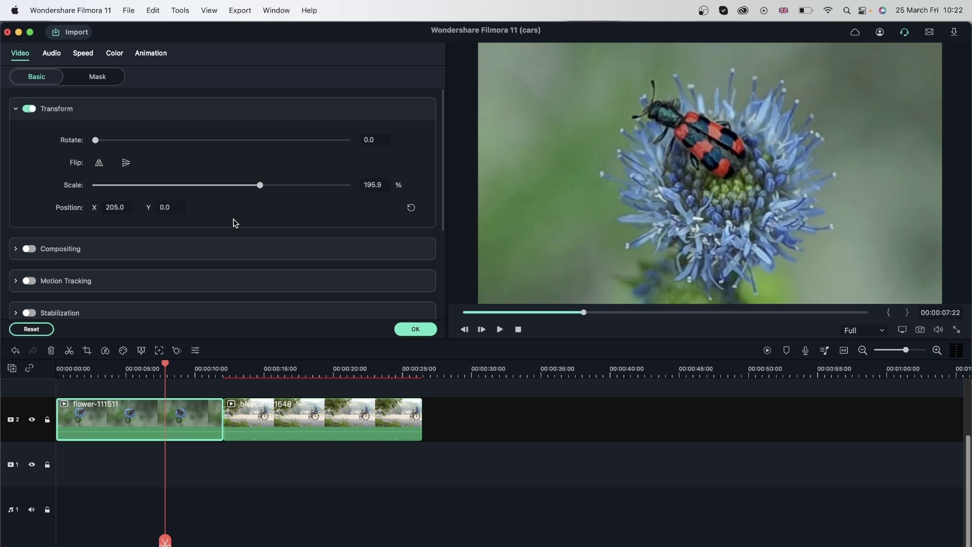
left_click(412, 209)
left_click(412, 186)
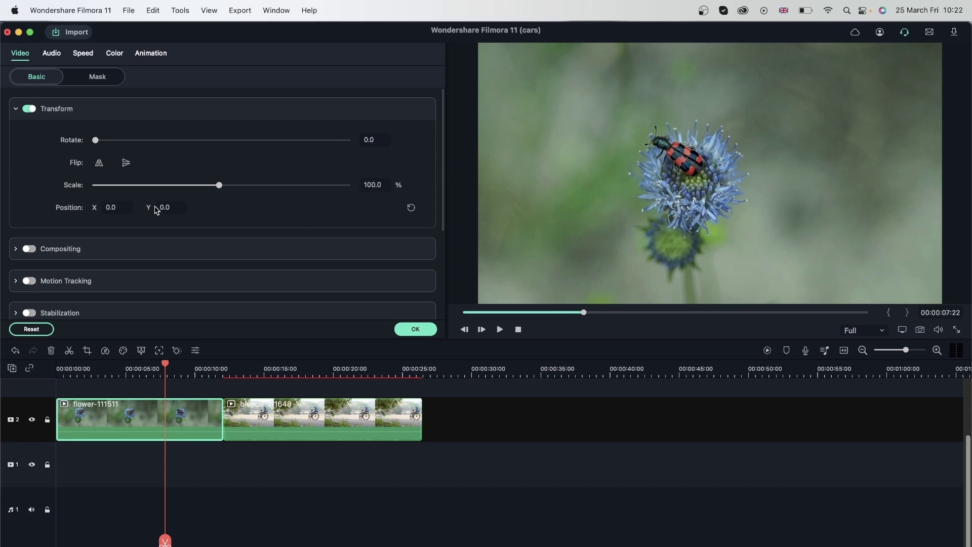
mouse_move(161, 207)
left_mouse_down()
mouse_move(726, 176)
mouse_move(39, 211)
left_mouse_up()
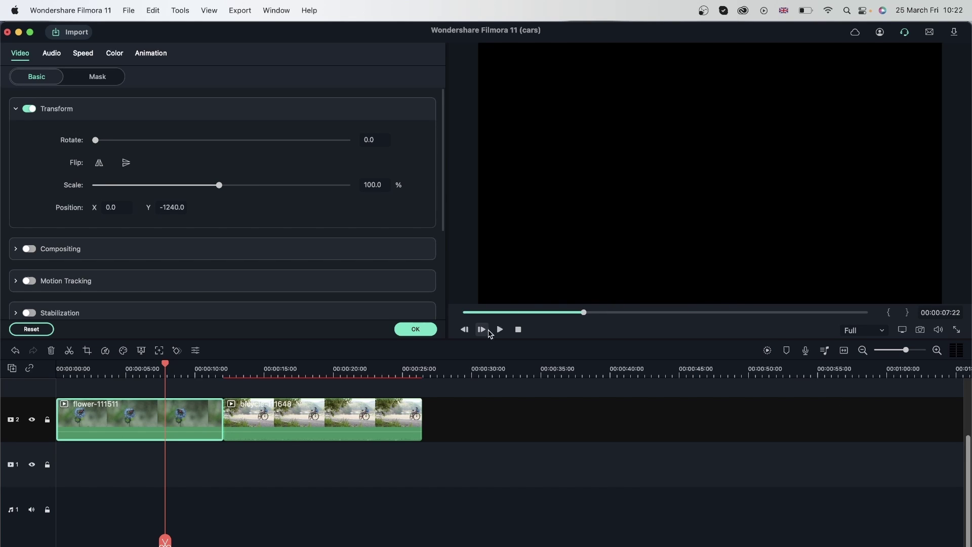
left_click(501, 329)
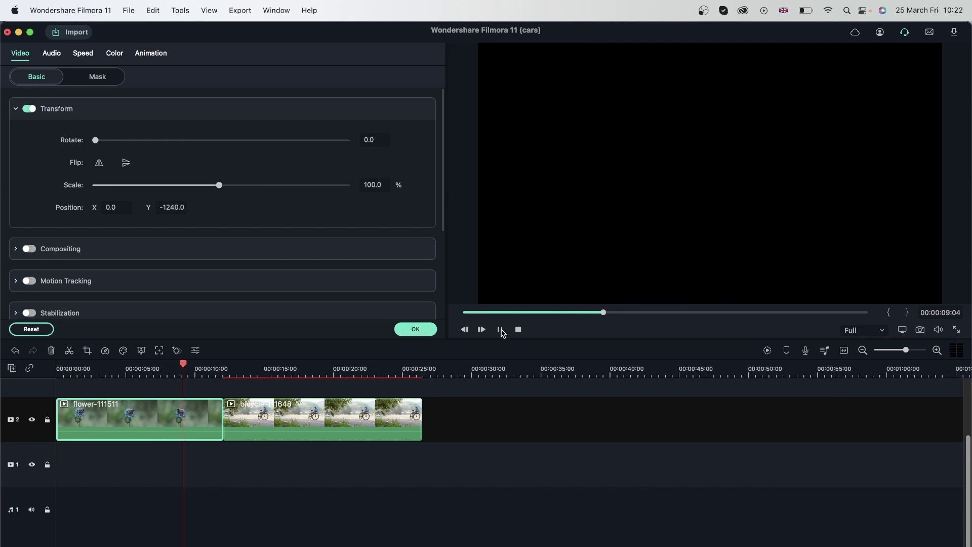
left_click(501, 330)
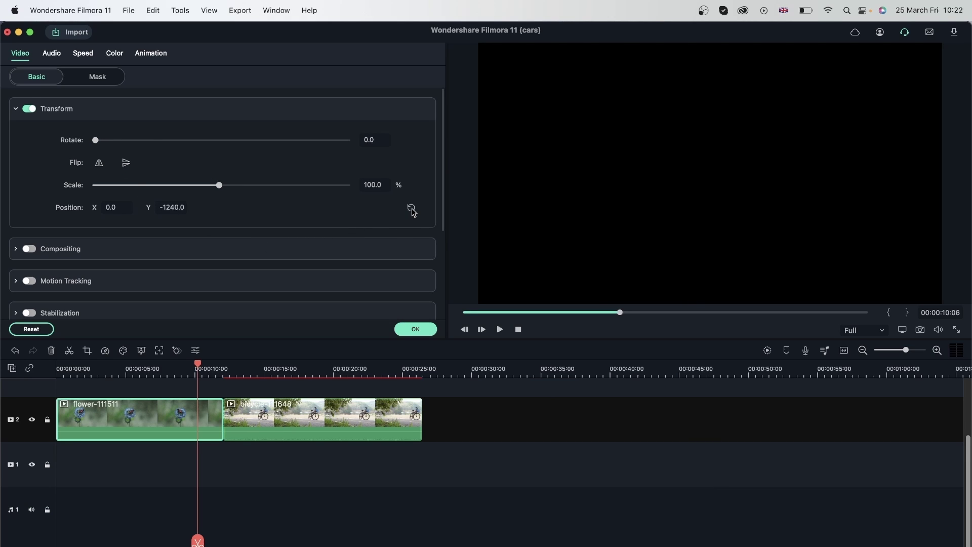
left_click(415, 208)
left_click(477, 313)
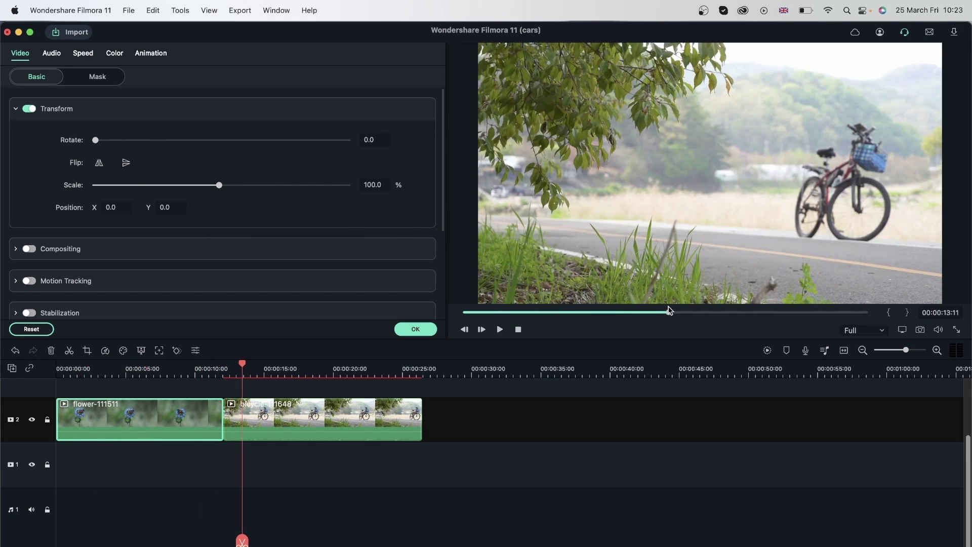
mouse_move(476, 312)
left_mouse_down()
mouse_move(568, 313)
mouse_move(450, 297)
mouse_move(594, 325)
mouse_move(561, 312)
left_mouse_up()
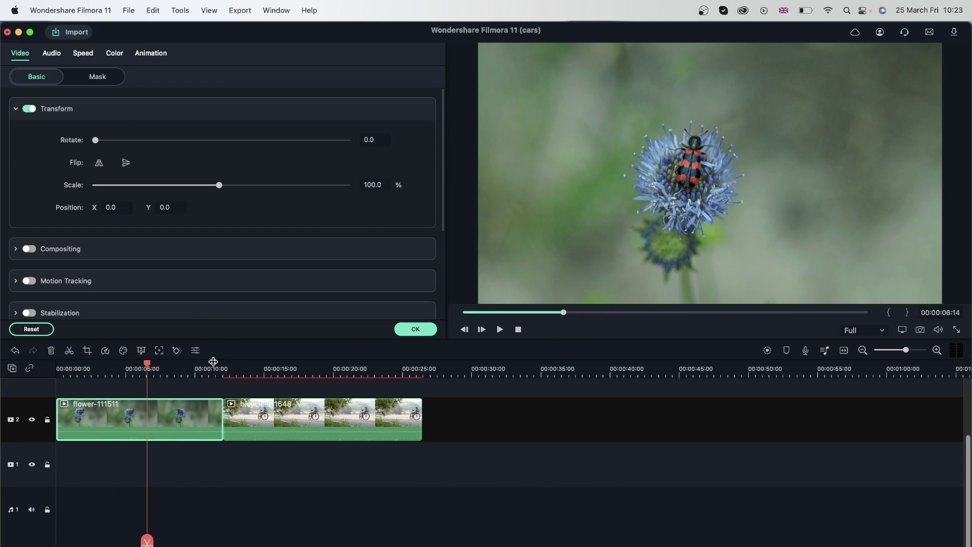
Zoom the flower clip to about 150% and move it to X 238, Y 62
left_click(212, 363)
left_click(128, 369)
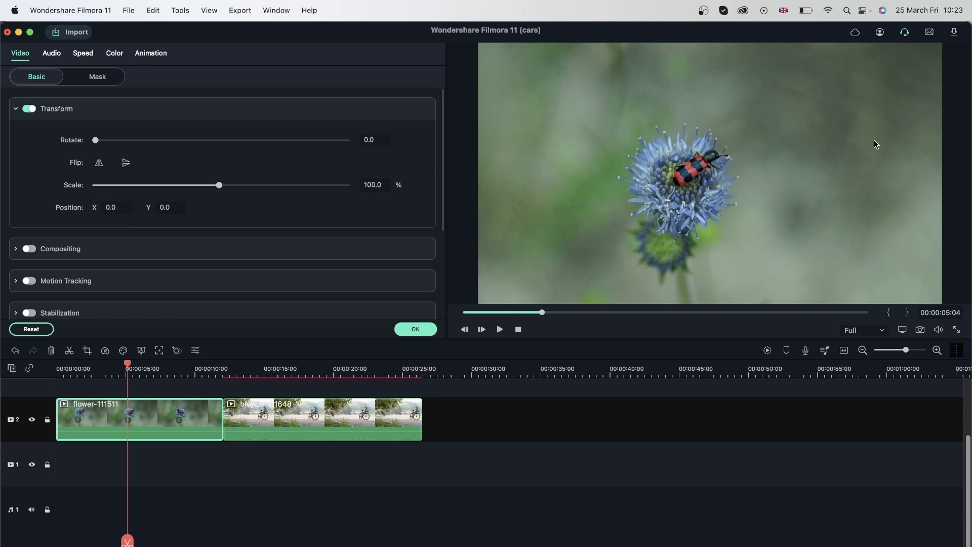
mouse_move(183, 217)
left_click_drag(218, 185, 254, 190)
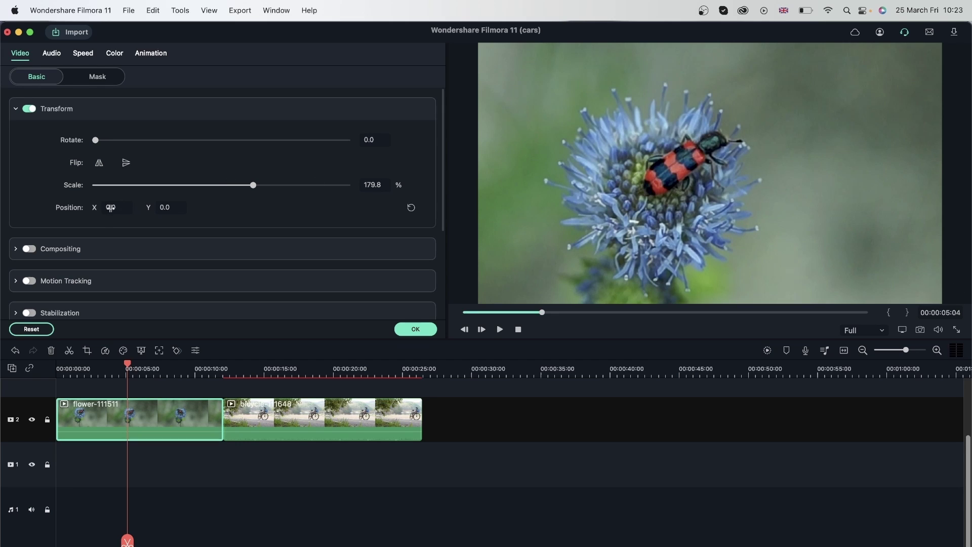
left_click_drag(111, 208, 251, 217)
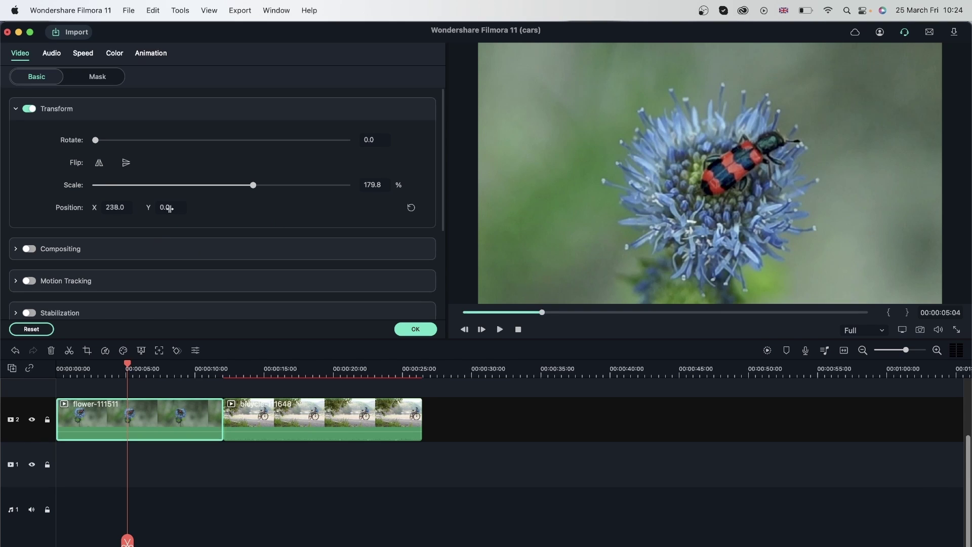
mouse_move(165, 207)
left_mouse_down()
mouse_move(230, 214)
mouse_move(213, 215)
left_mouse_up()
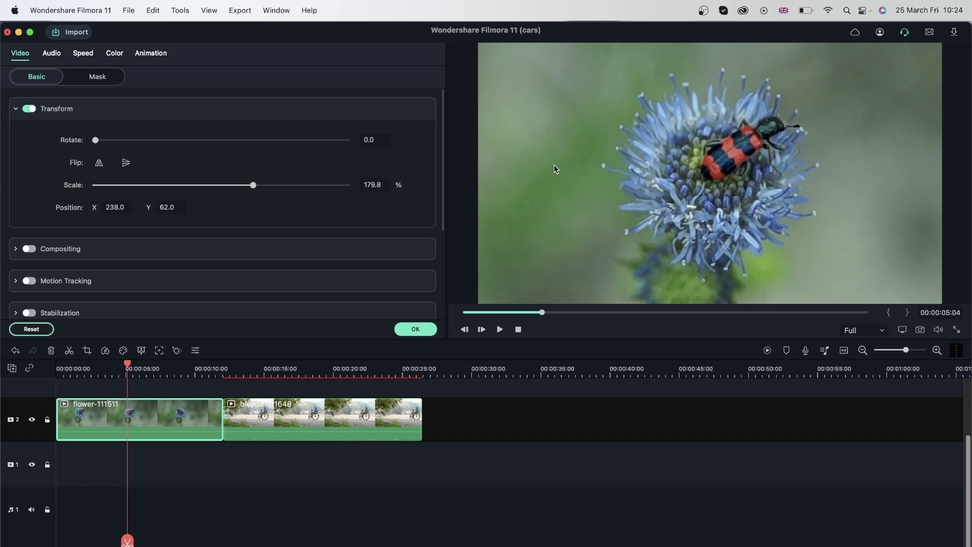
Rotate the flower clip to 31.7°, scale it to 206.2%, and position it at X 199, Y -90
mouse_move(95, 140)
left_click_drag(97, 143, 113, 142)
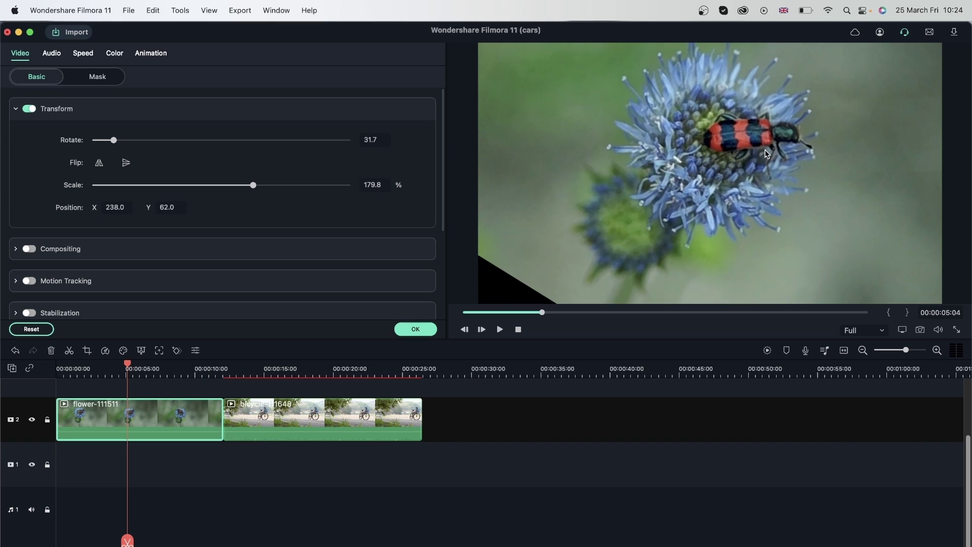
mouse_move(115, 207)
mouse_move(105, 207)
left_mouse_down()
mouse_move(137, 211)
mouse_move(51, 202)
left_mouse_up()
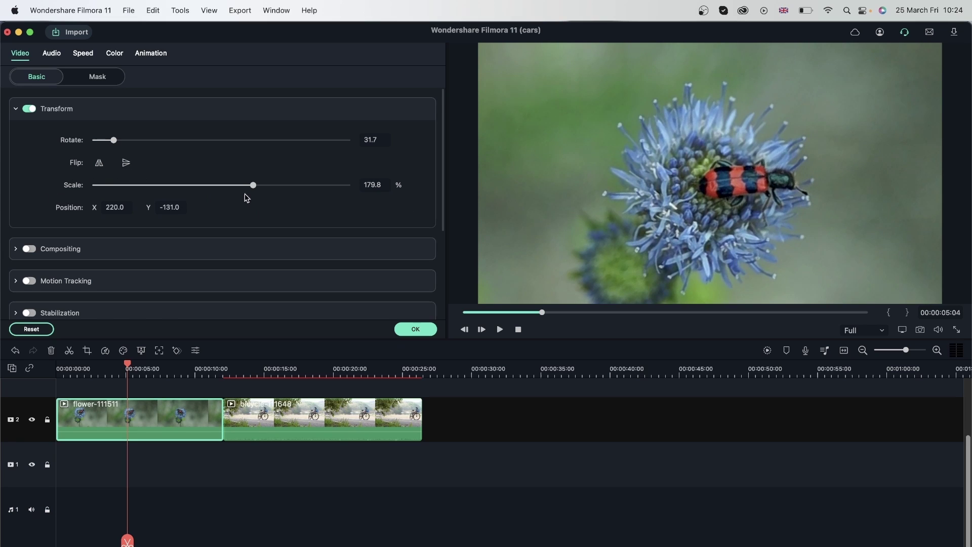
left_click_drag(253, 184, 266, 185)
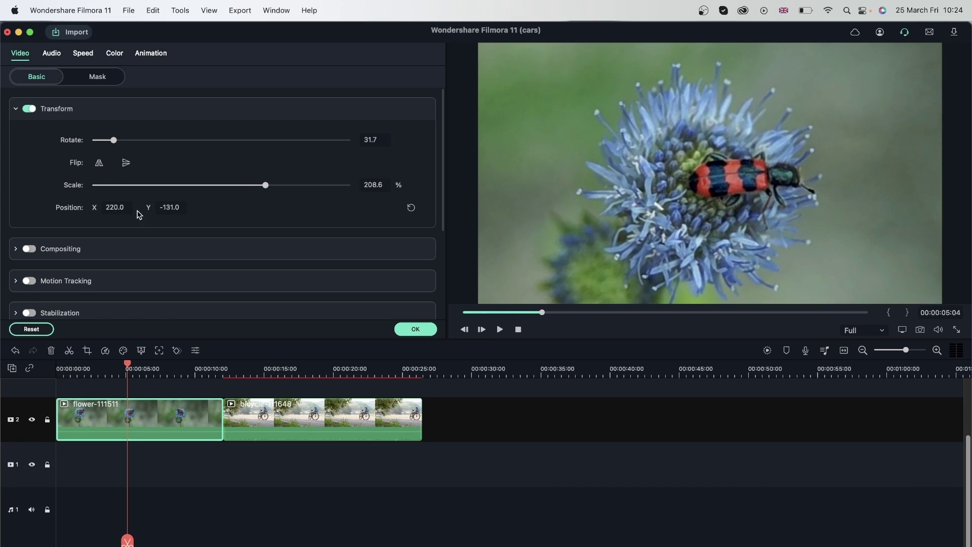
mouse_move(113, 208)
left_mouse_down()
mouse_move(217, 210)
mouse_move(197, 210)
left_mouse_up()
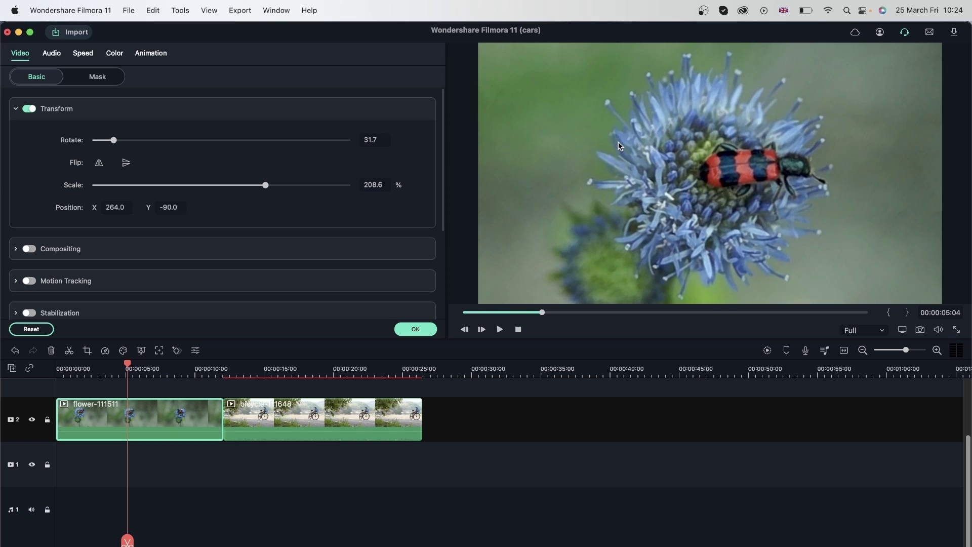
left_click_drag(269, 186, 251, 186)
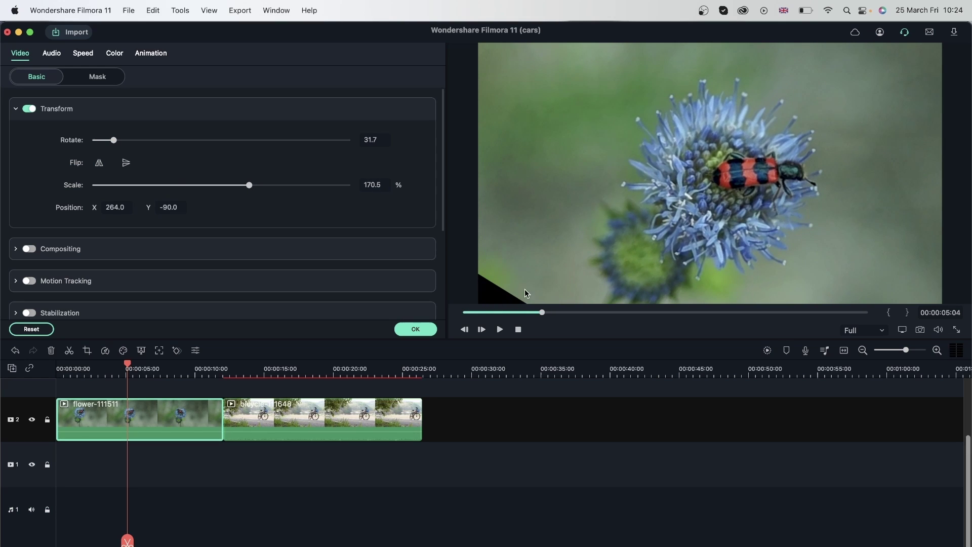
left_click_drag(250, 189, 264, 189)
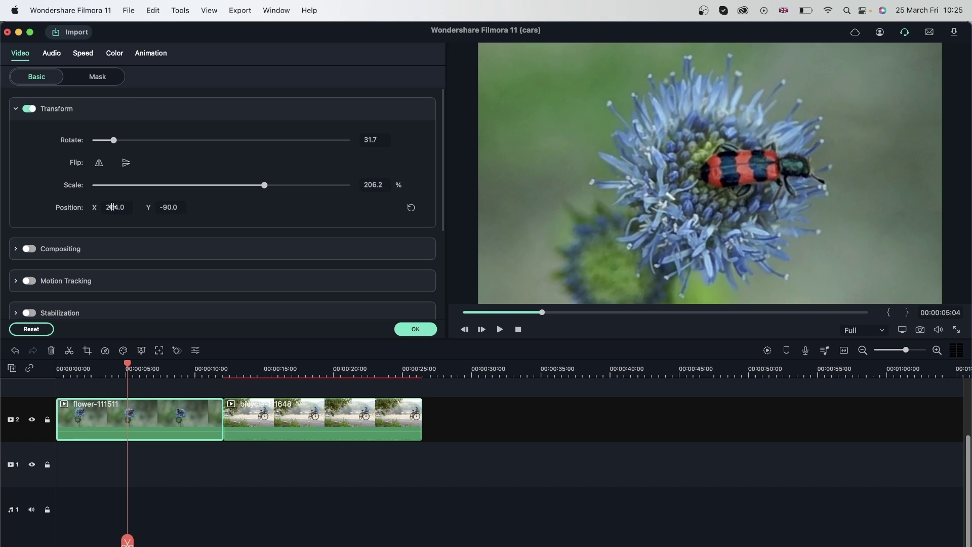
left_click_drag(112, 207, 68, 207)
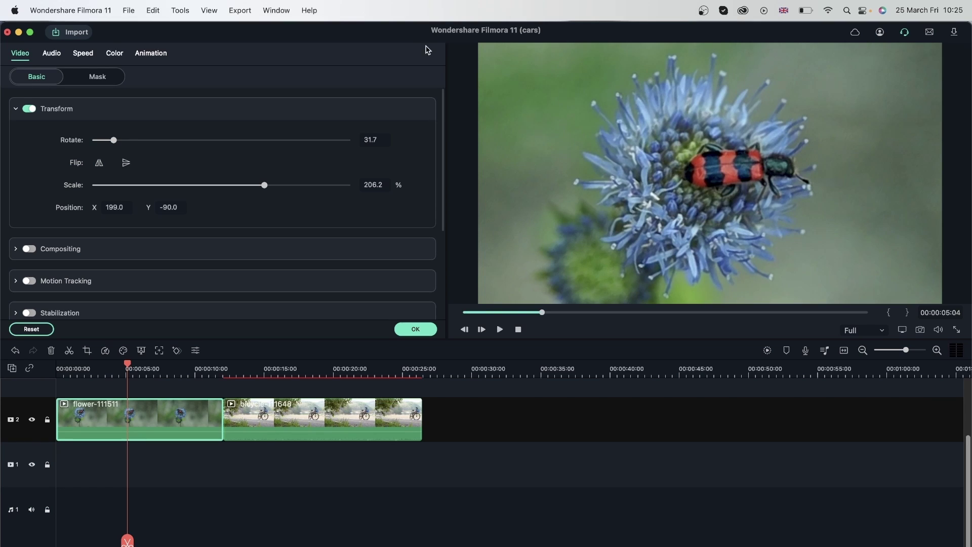
left_click(99, 162)
left_click(127, 163)
left_click(127, 164)
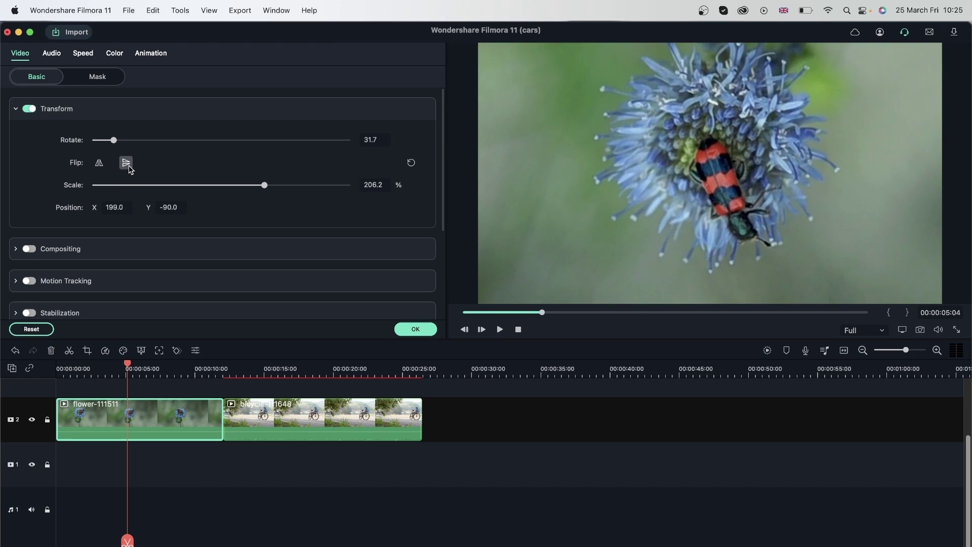
left_click(127, 164)
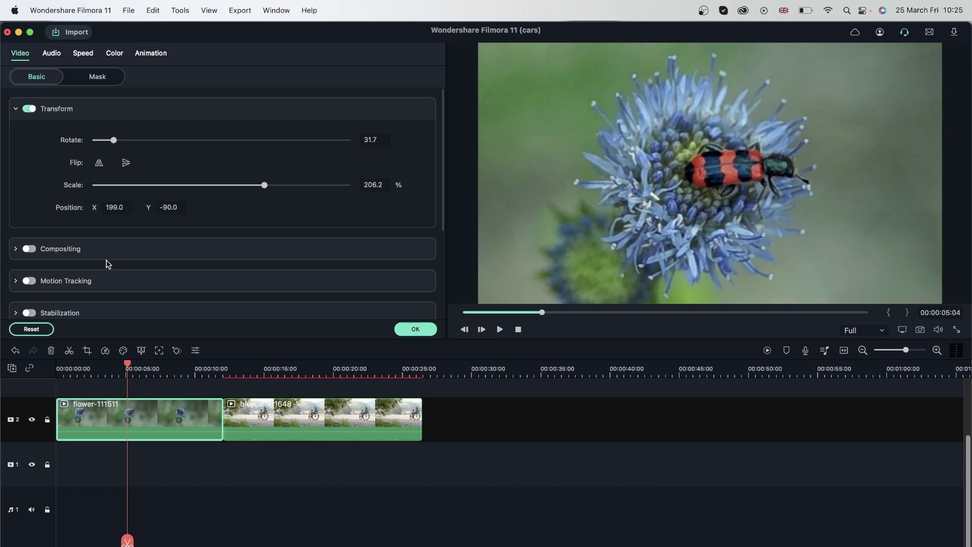
Select the bicycle clip at 00:00:16, flip it horizontally, and scale it to about 159%
left_click(285, 370)
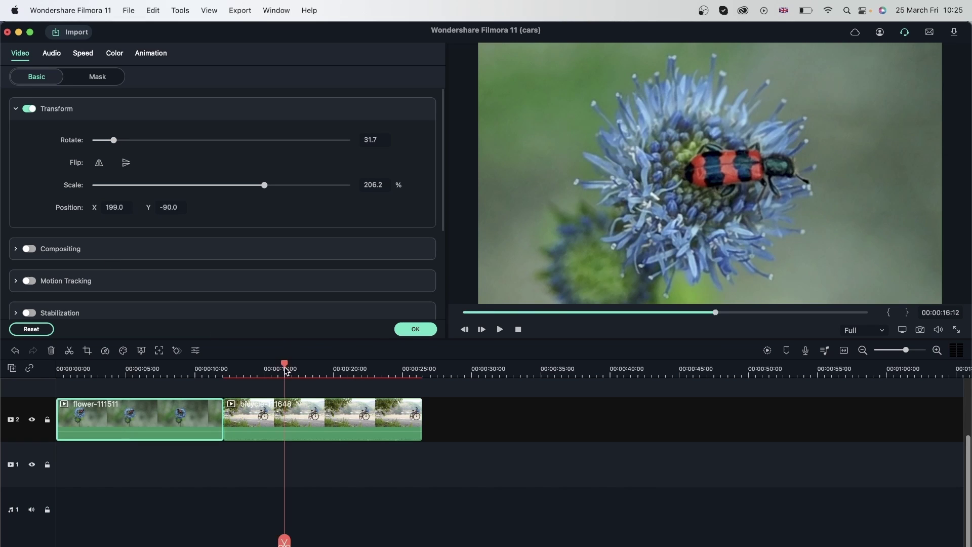
left_click(340, 411)
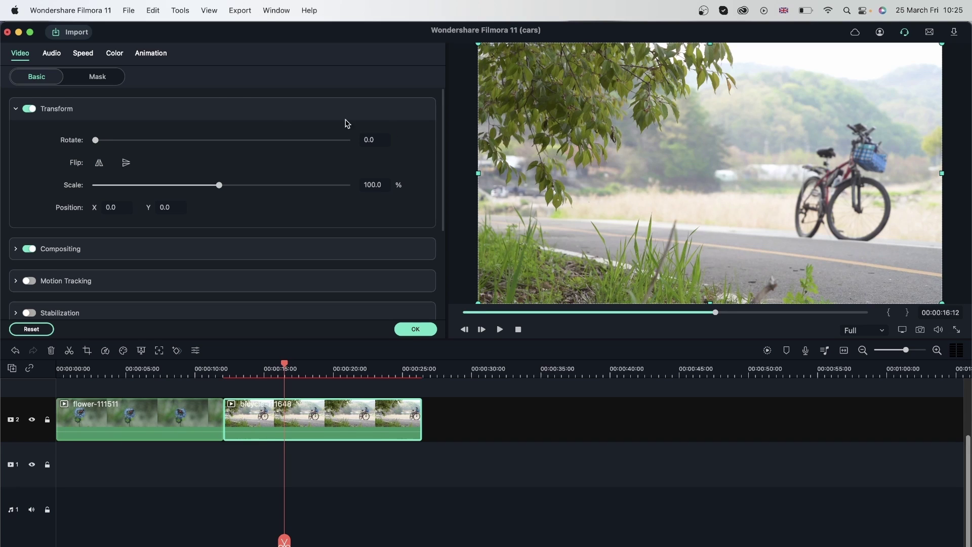
left_click(99, 162)
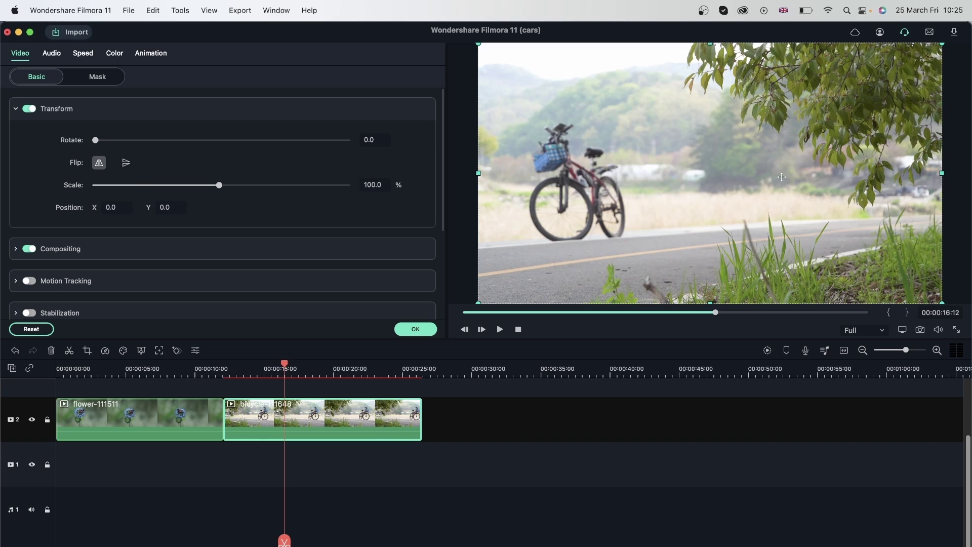
mouse_move(220, 185)
mouse_move(374, 185)
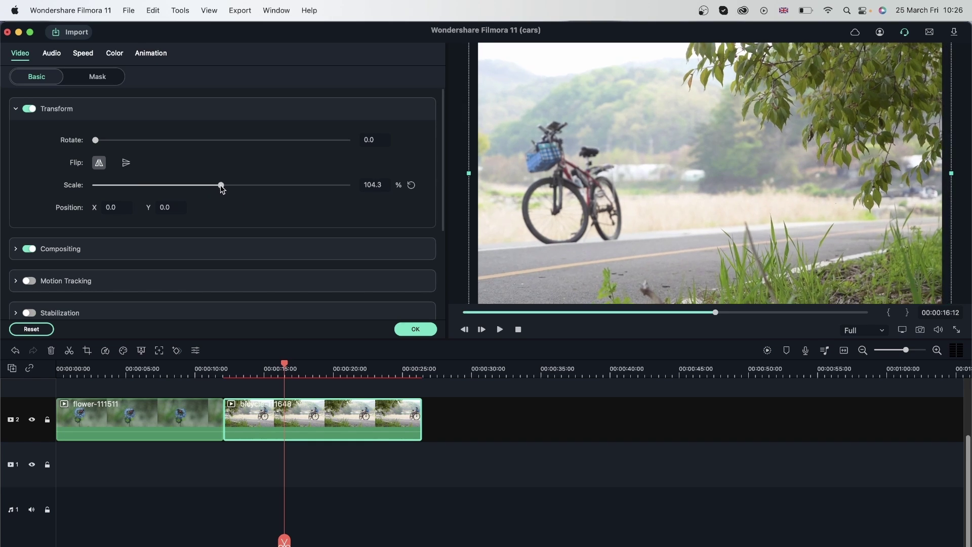
left_click_drag(220, 188, 245, 188)
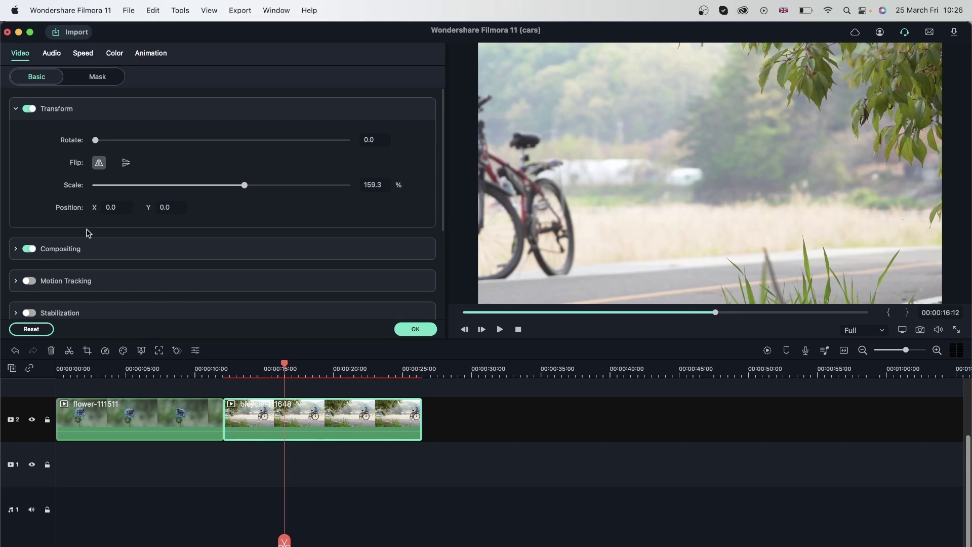
Set the bicycle clip's scale to 160%, then 172%, and move it right to X 705
left_click(381, 184)
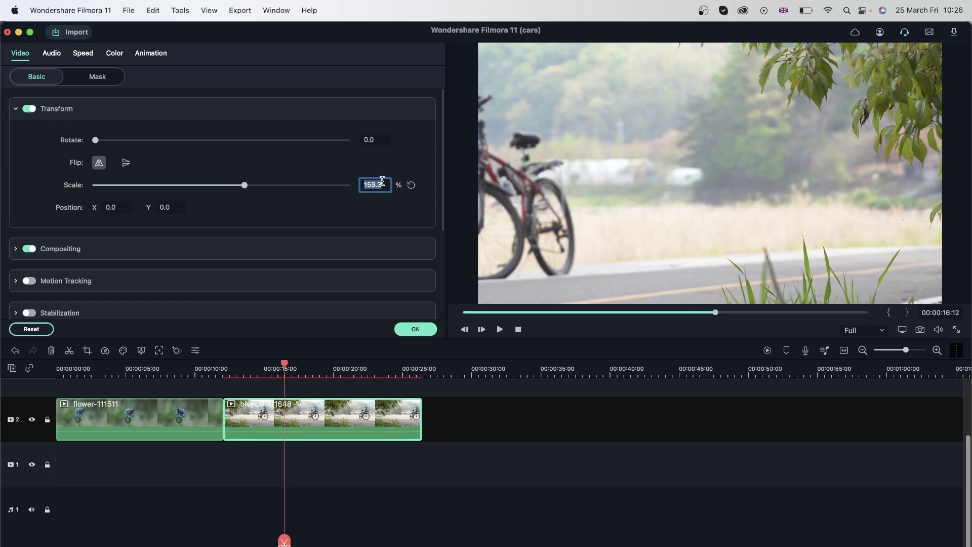
type("160")
key("Return")
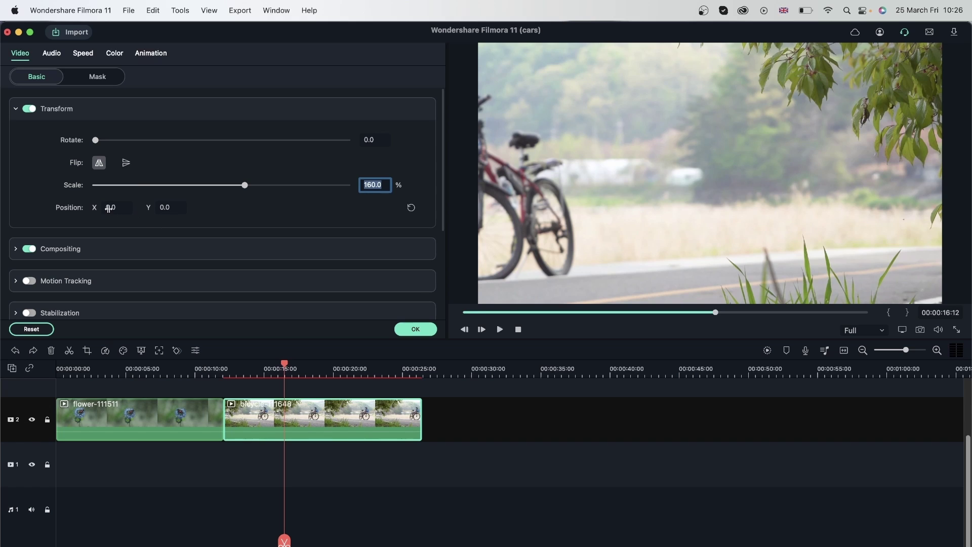
mouse_move(107, 208)
left_mouse_down()
mouse_move(370, 232)
mouse_move(435, 219)
left_mouse_up()
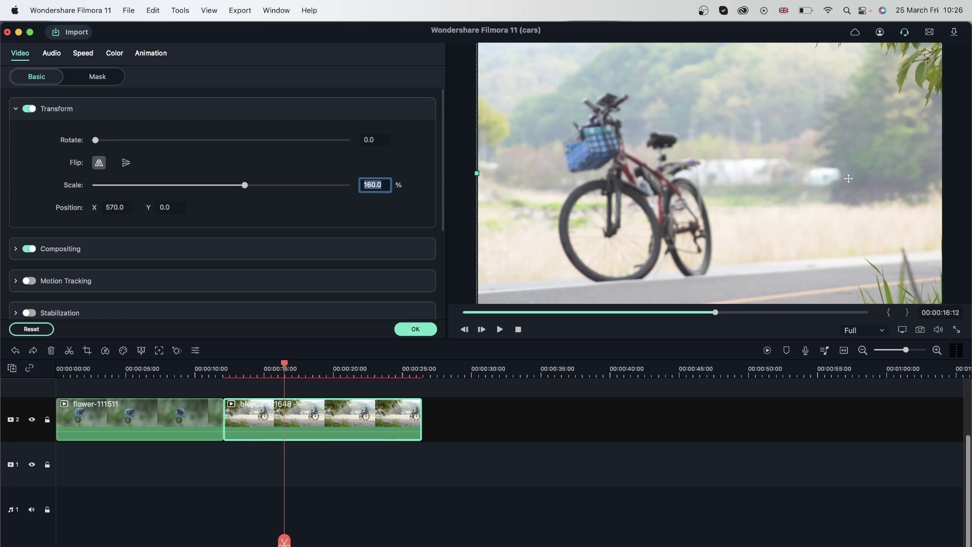
left_click_drag(244, 185, 251, 189)
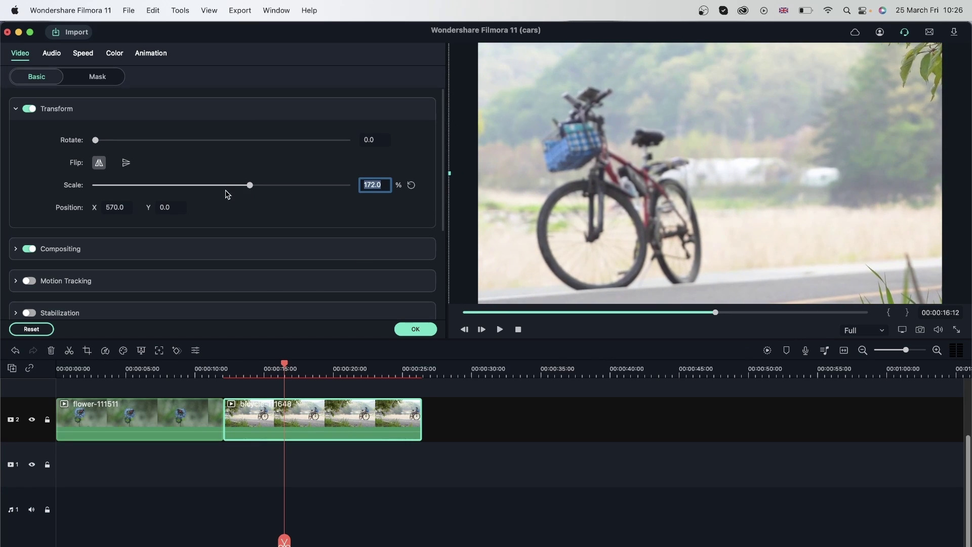
left_click_drag(118, 209, 200, 209)
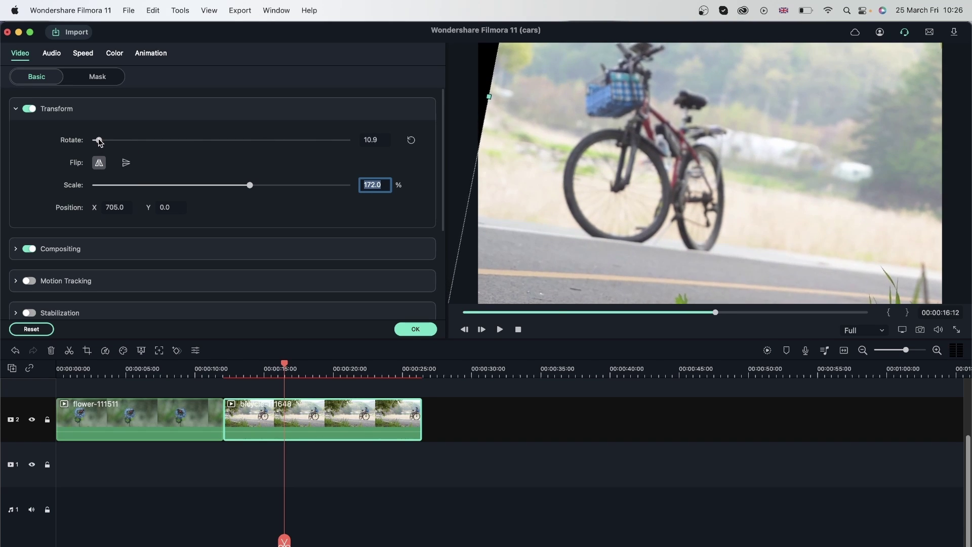
Rotate the bicycle clip about 4 degrees and move it to position 600, -48
left_click_drag(97, 142, 95, 143)
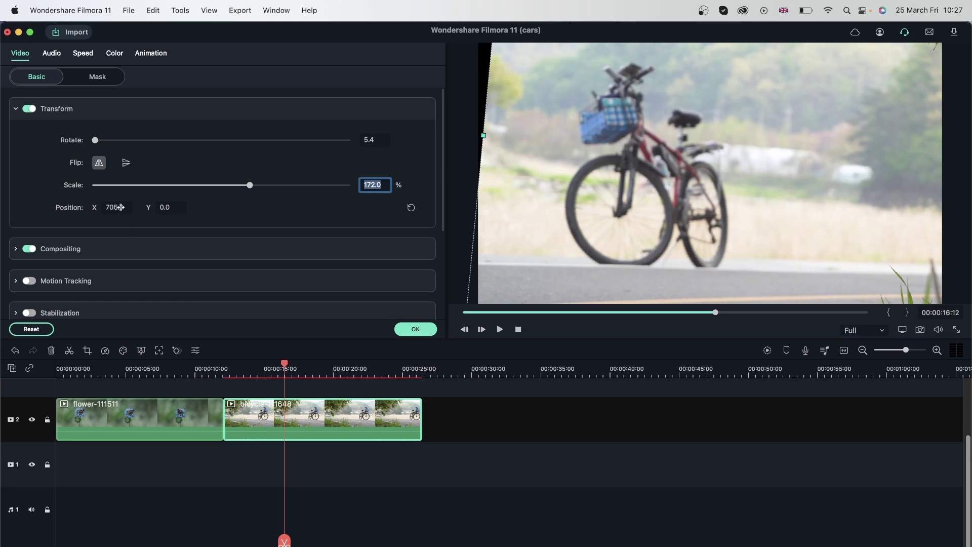
left_click_drag(120, 207, 55, 210)
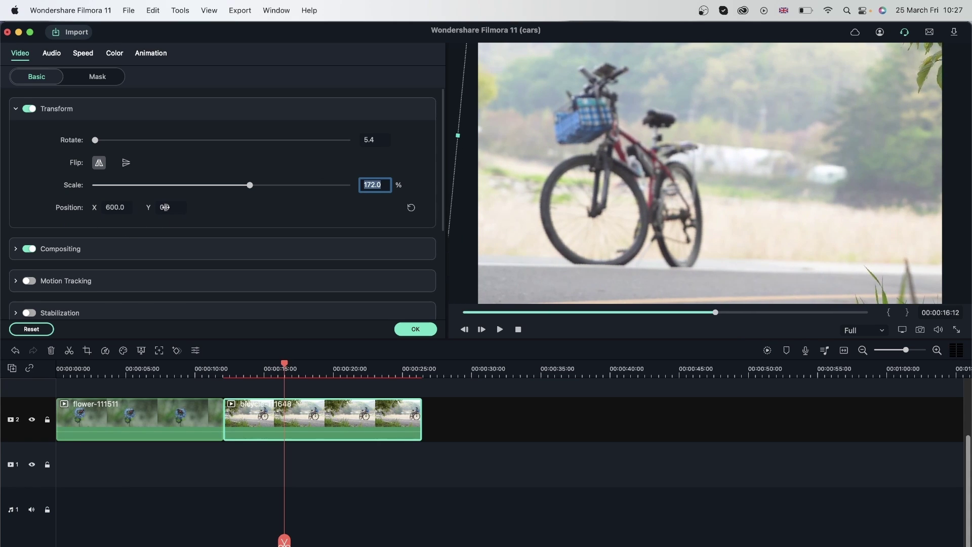
left_click_drag(164, 207, 128, 208)
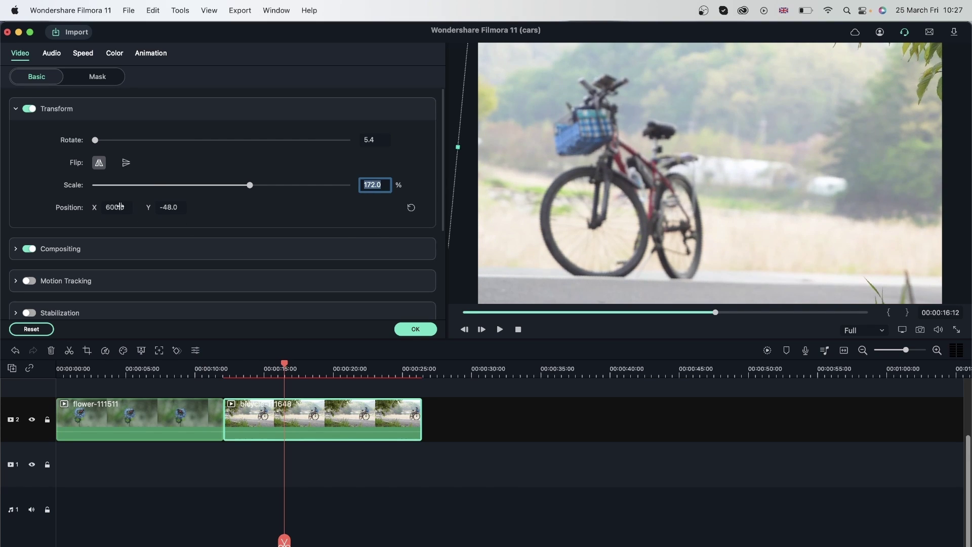
left_click_drag(108, 207, 110, 207)
mouse_move(95, 151)
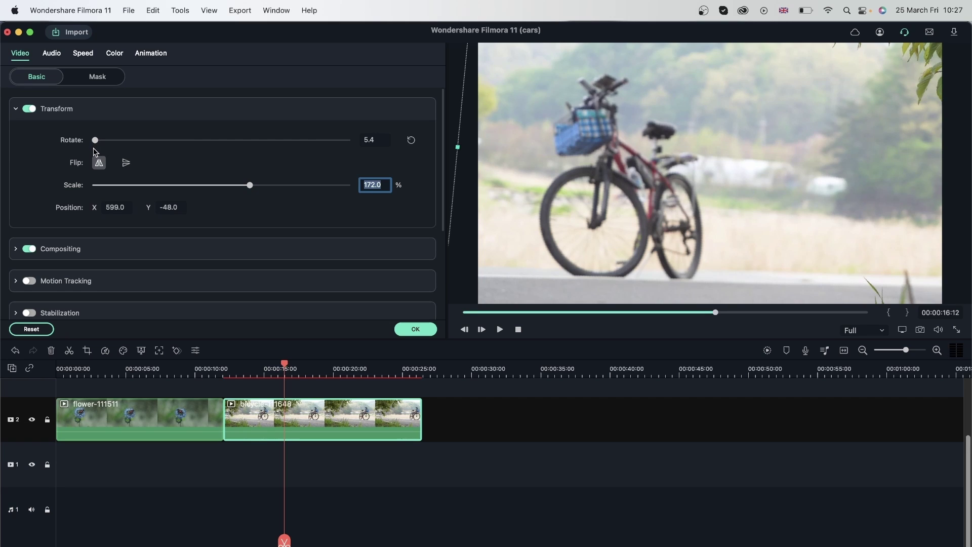
left_click_drag(95, 140, 94, 141)
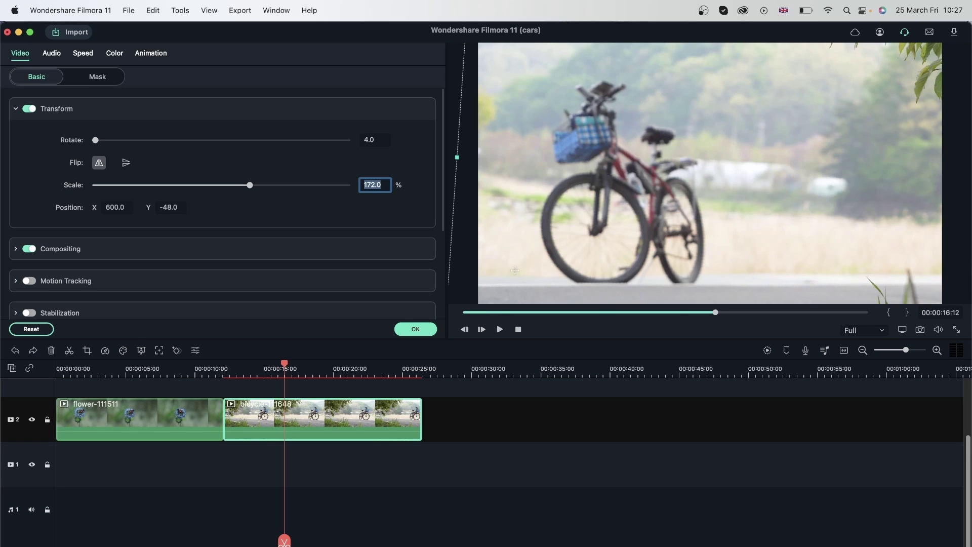
left_click(415, 330)
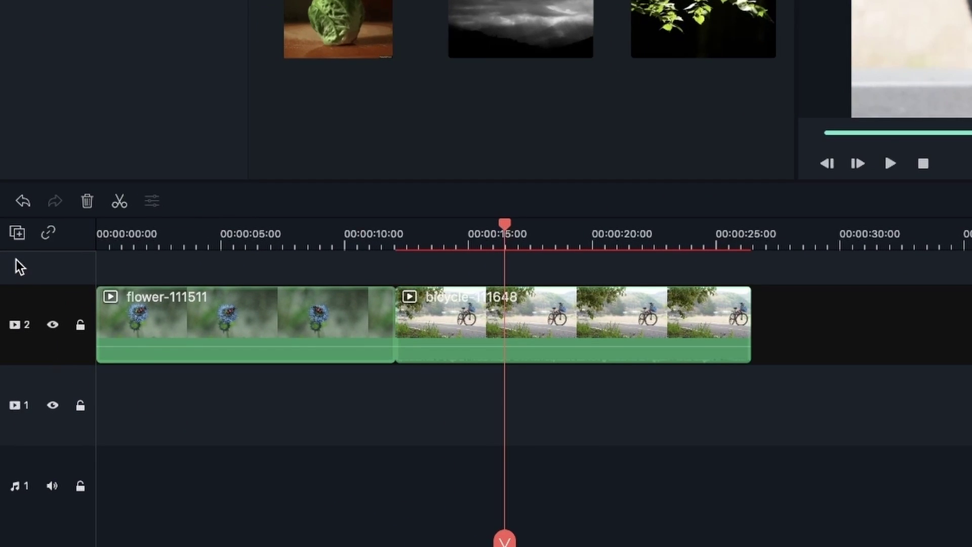
Add a video track and place flower and bicycle clips on track 1, trimmed to match track 2
left_click(15, 237)
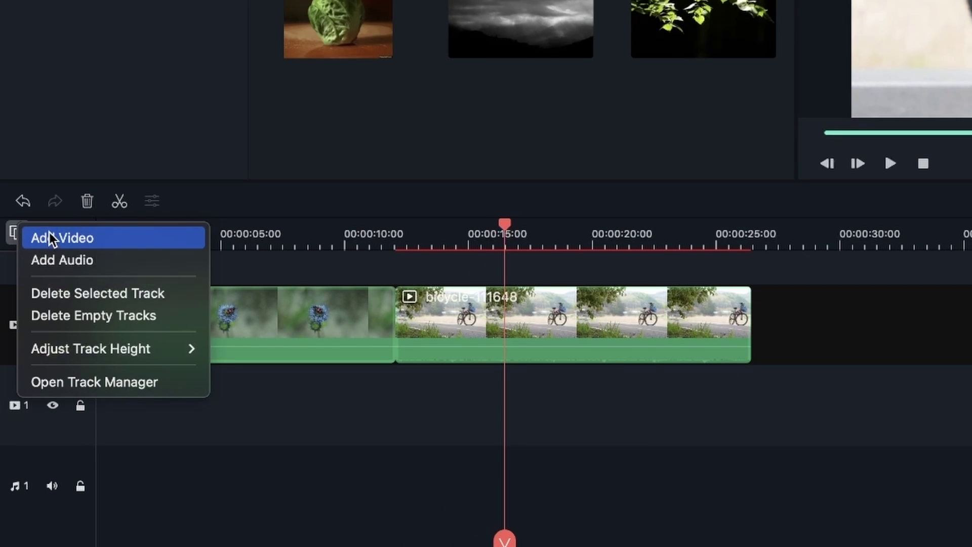
left_click(74, 238)
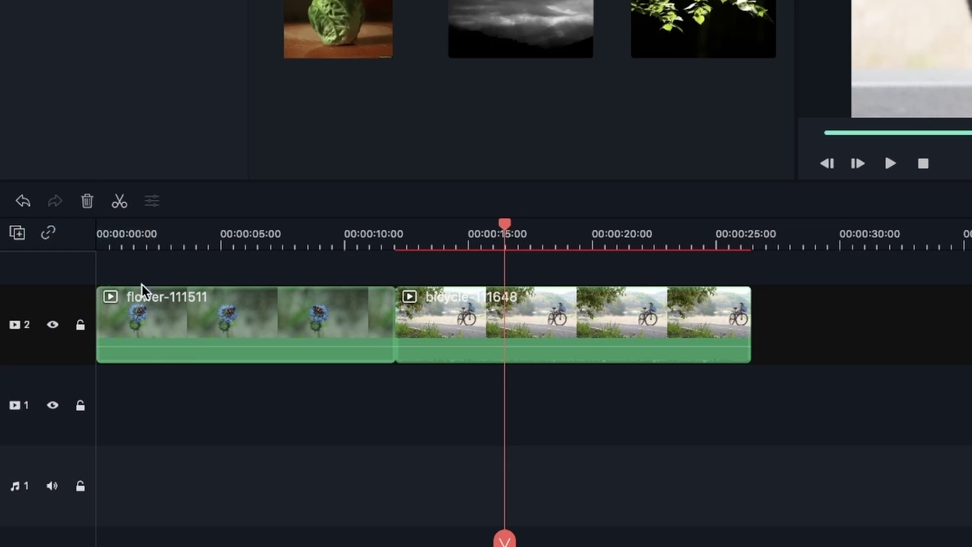
scroll(106, 418, "up", 3)
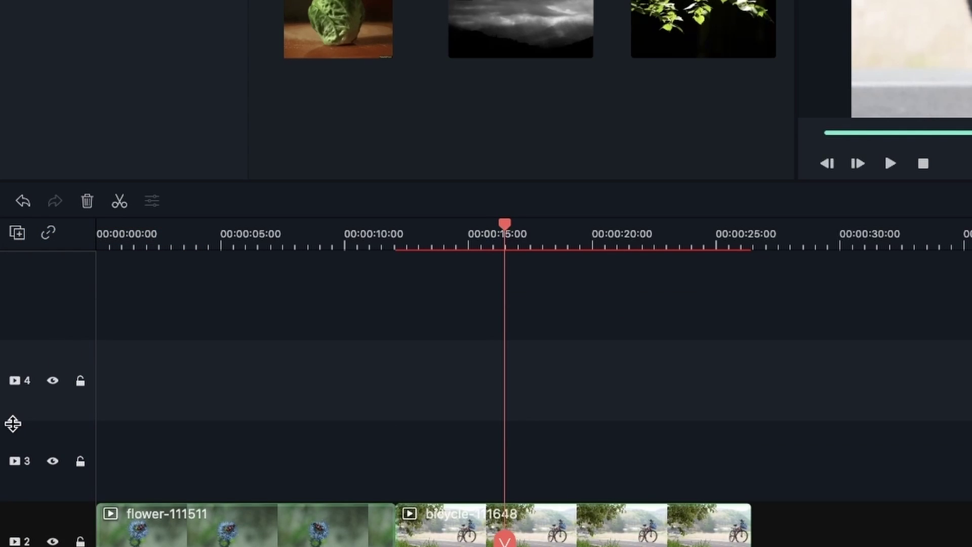
scroll(227, 400, "down", 2)
scroll(137, 369, "down", 2)
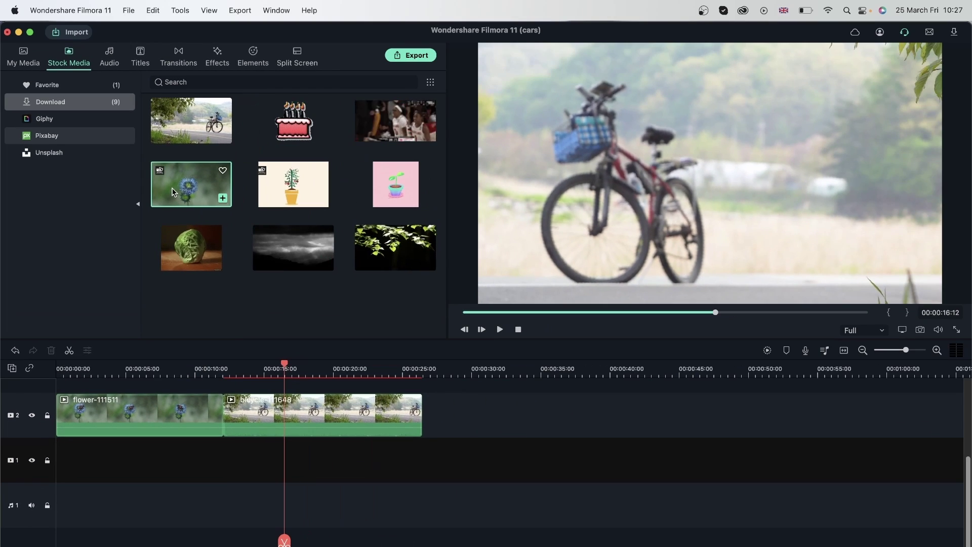
left_click_drag(172, 191, 61, 460)
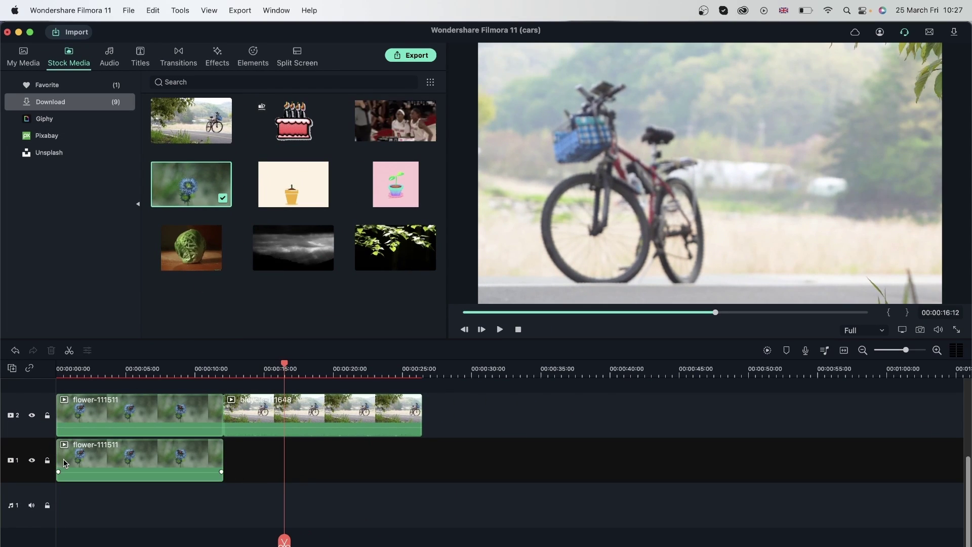
left_click_drag(187, 144, 223, 477)
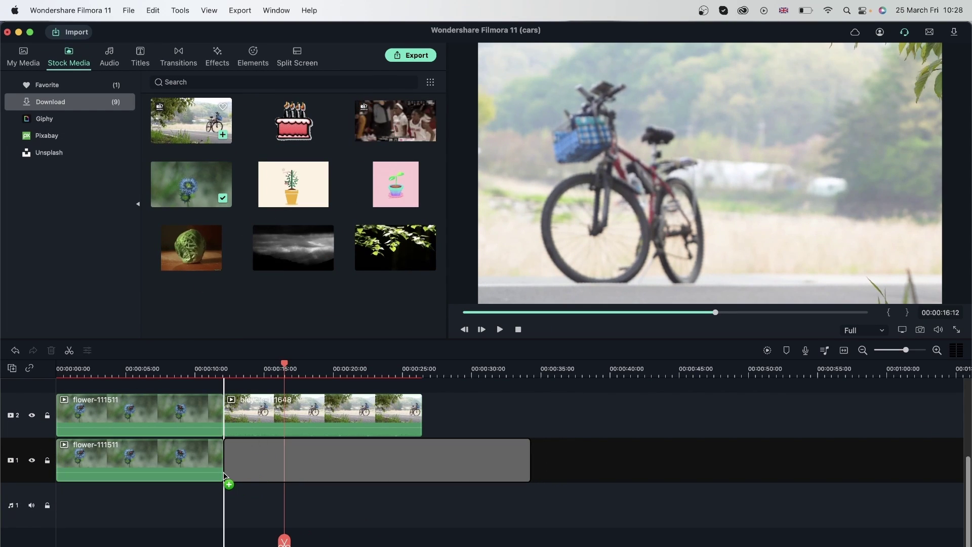
left_click_drag(222, 476, 228, 478)
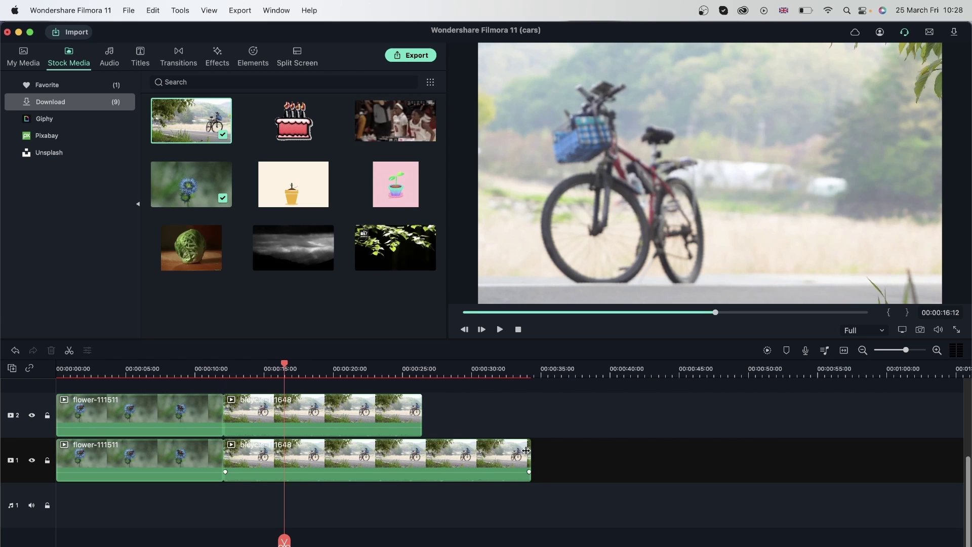
left_click_drag(530, 455, 422, 456)
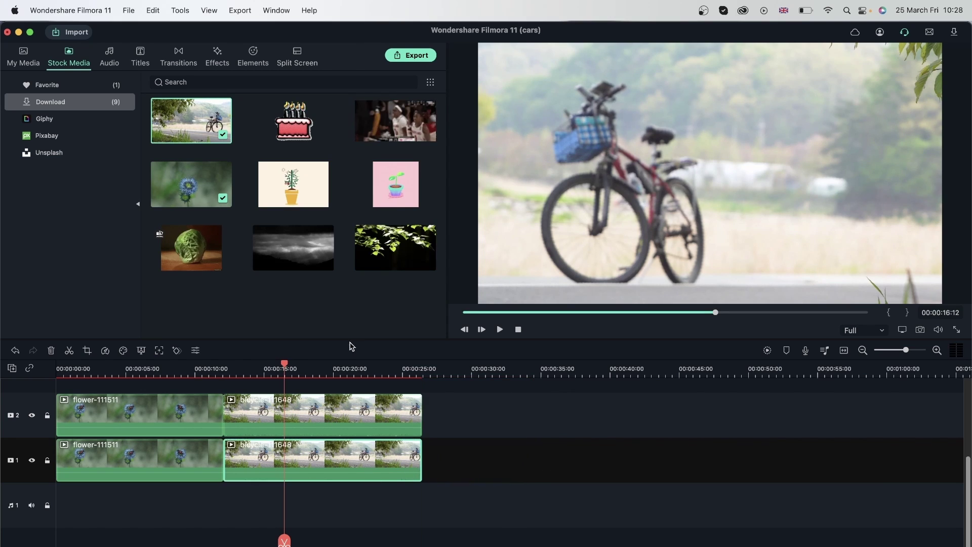
Toggle track 2's visibility repeatedly to compare the two flower versions
left_click_drag(169, 369, 123, 370)
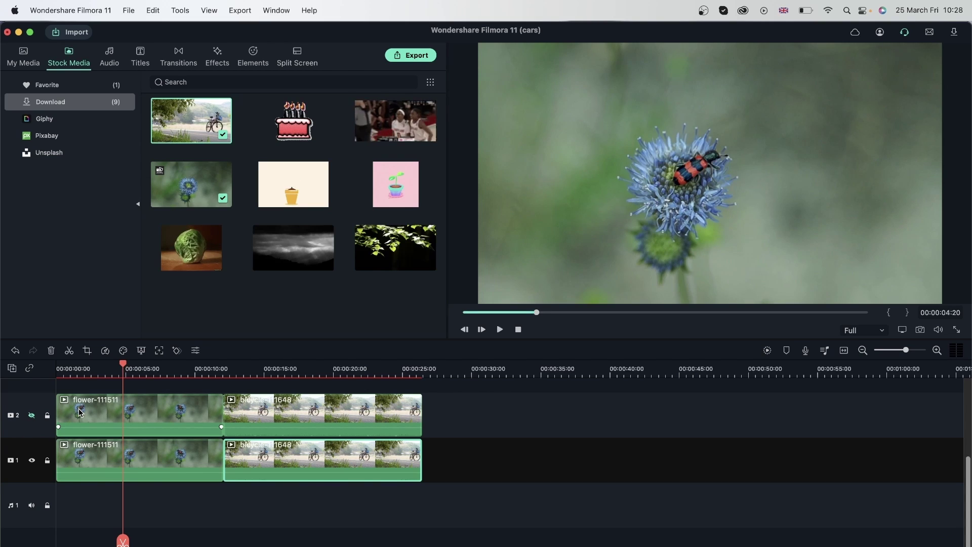
left_click(31, 416)
left_click(31, 417)
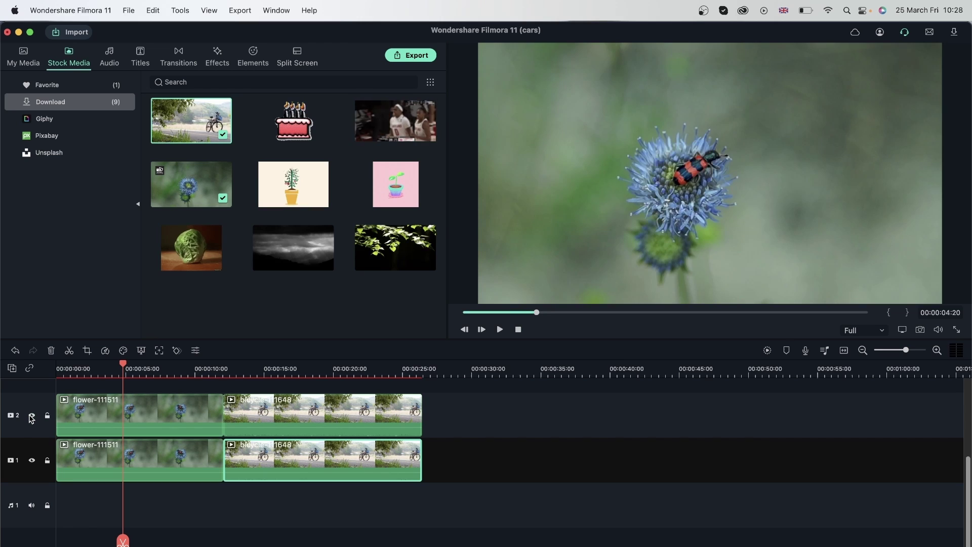
left_click(32, 416)
left_click(31, 416)
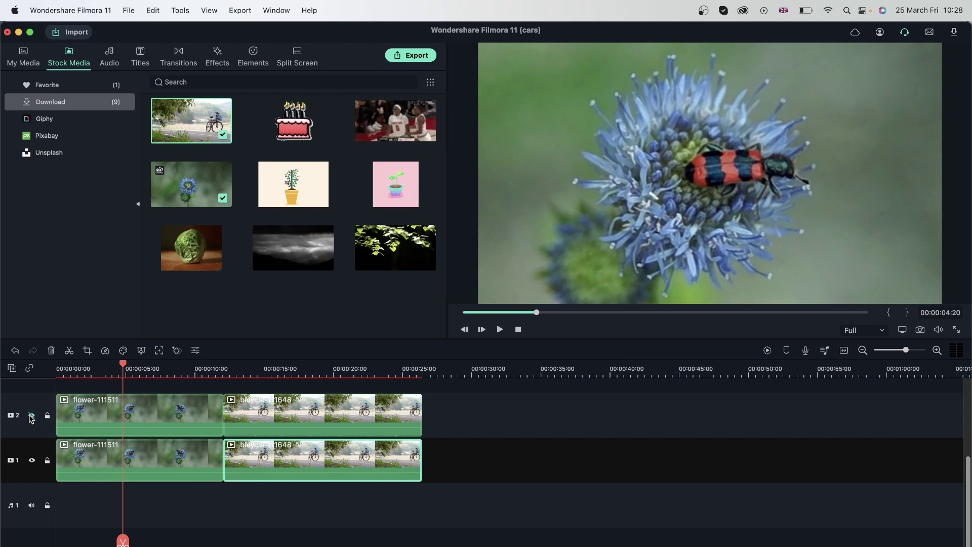
left_click(32, 417)
left_click(31, 416)
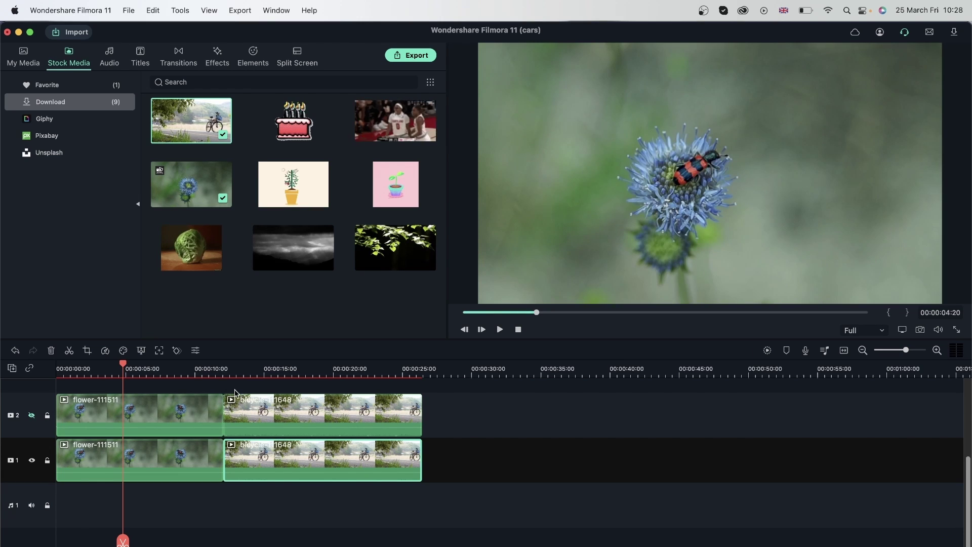
Toggle track 2 to compare the bicycle shots, then view the flower frame full screen
left_click(270, 368)
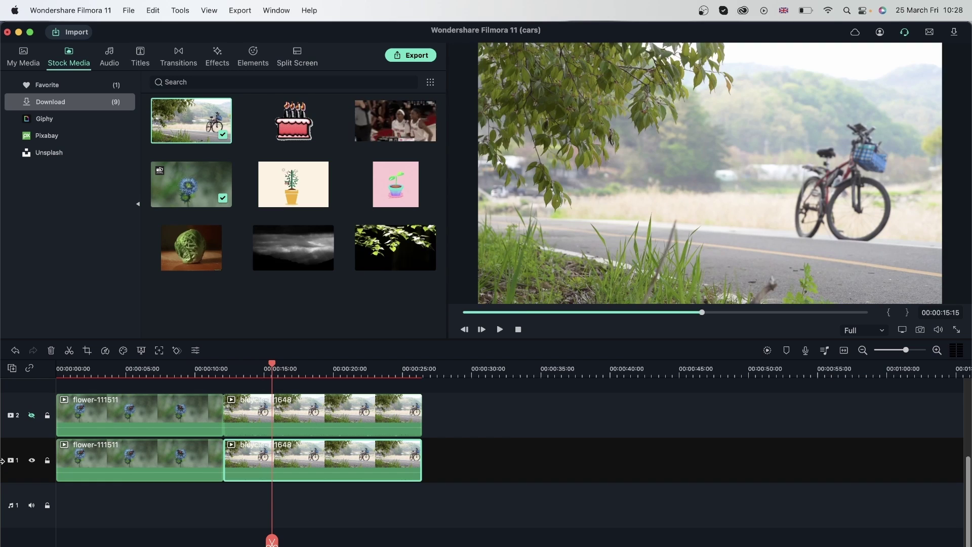
left_click(33, 417)
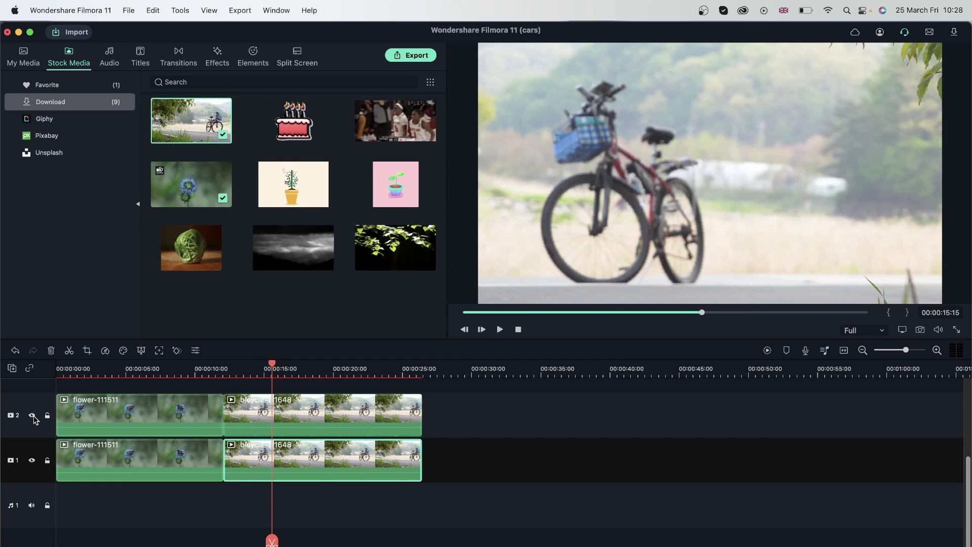
left_click(32, 417)
left_click(32, 415)
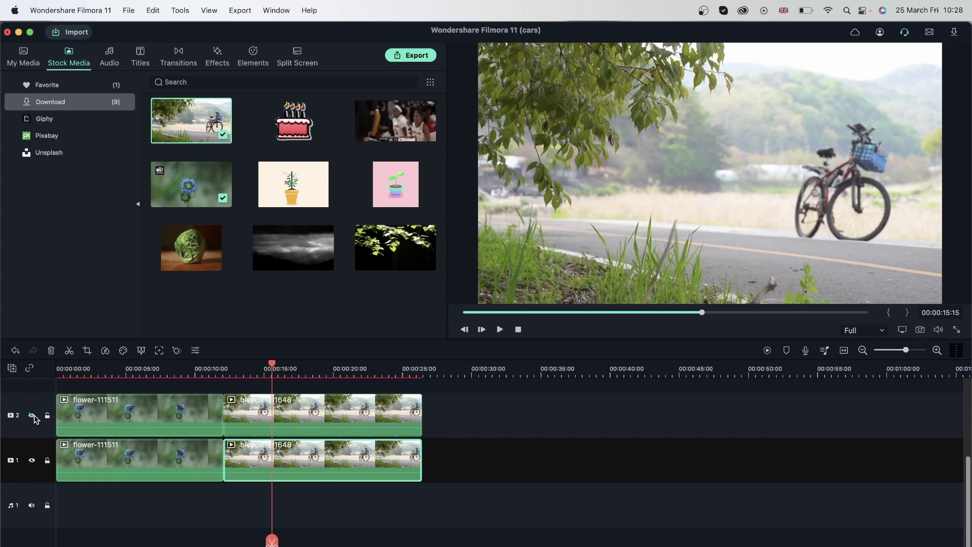
left_click(32, 415)
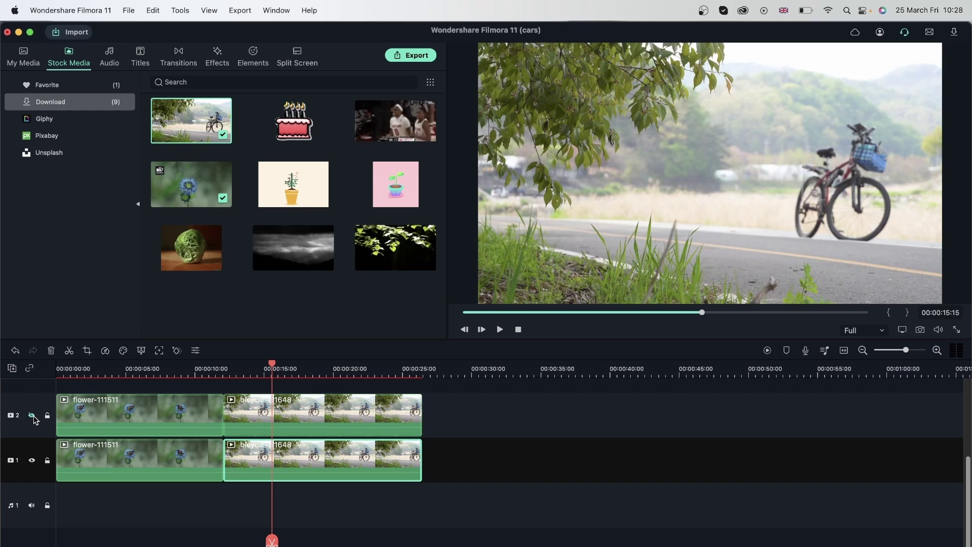
left_click(31, 417)
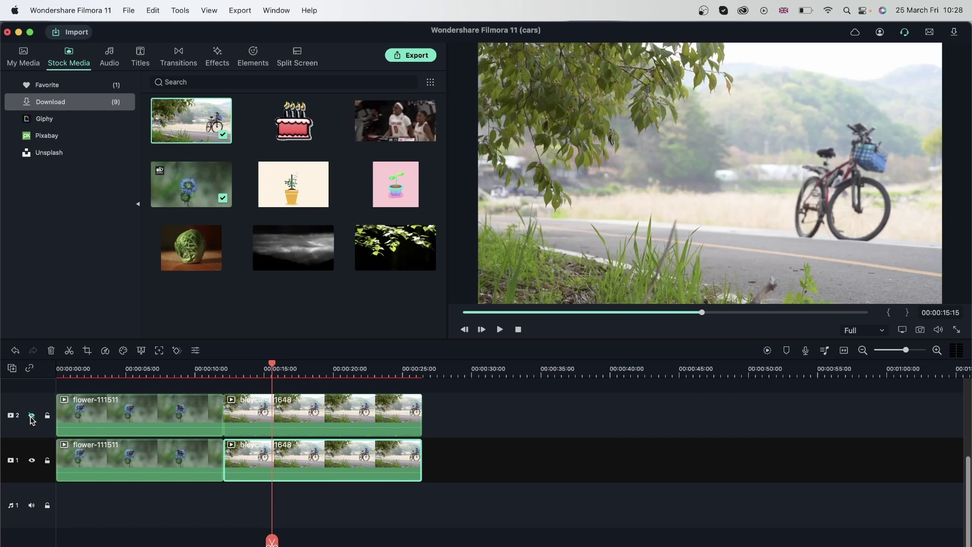
left_click(31, 418)
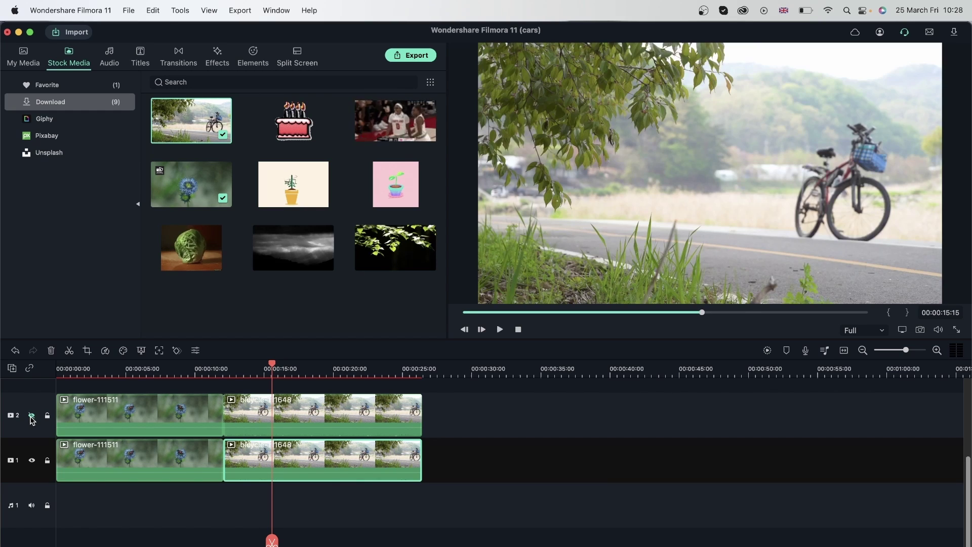
left_click(32, 417)
left_click(184, 372)
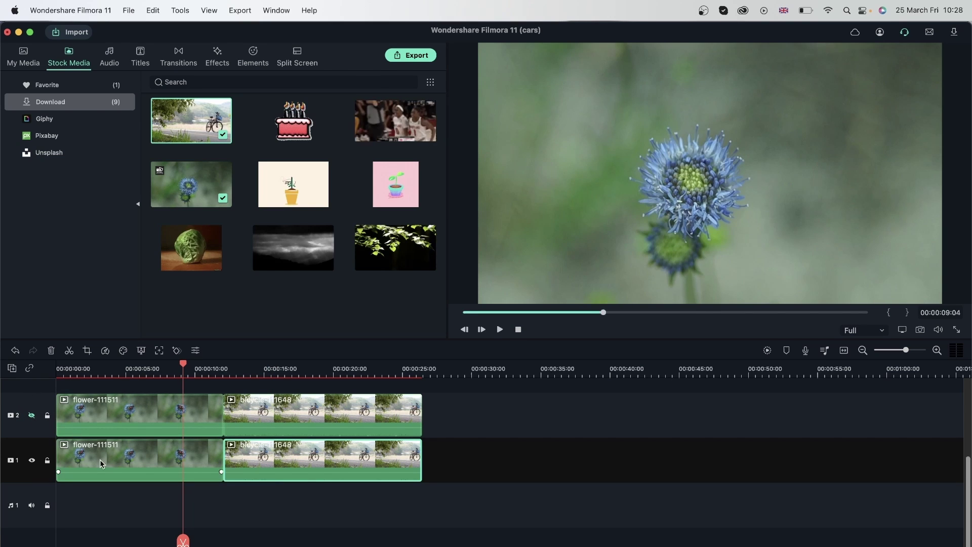
key("super+shift+f")
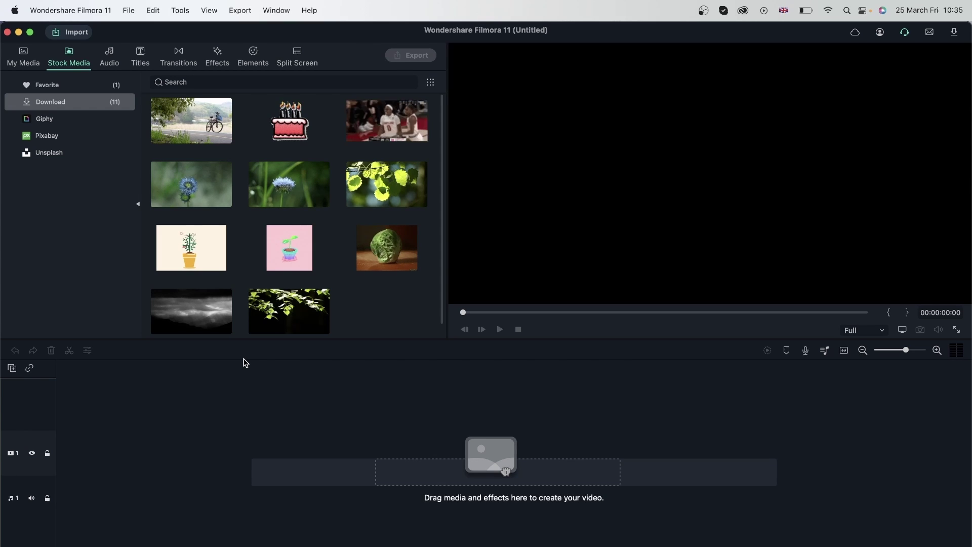
Confirm the blue-flower clip is 1920 x 1080 and place it at the timeline start
right_click(190, 183)
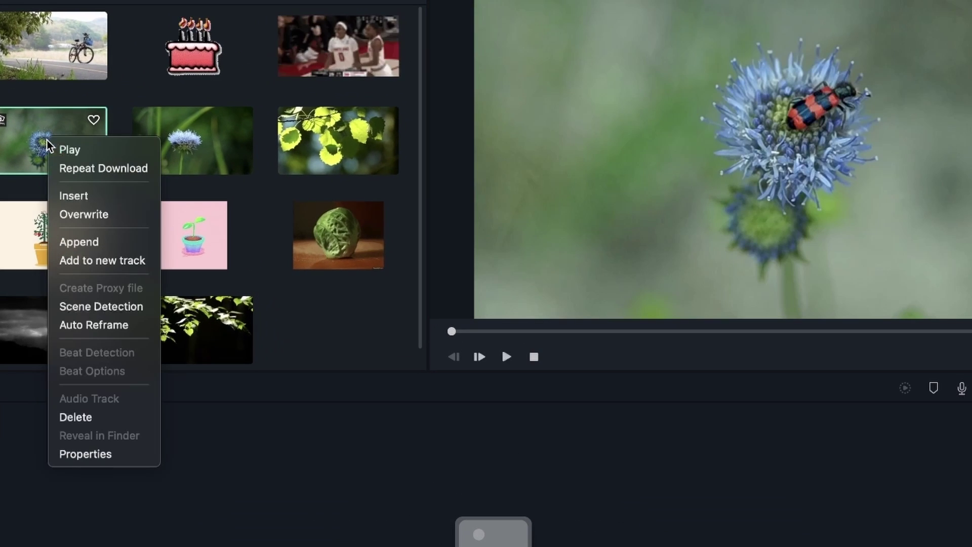
left_click(112, 455)
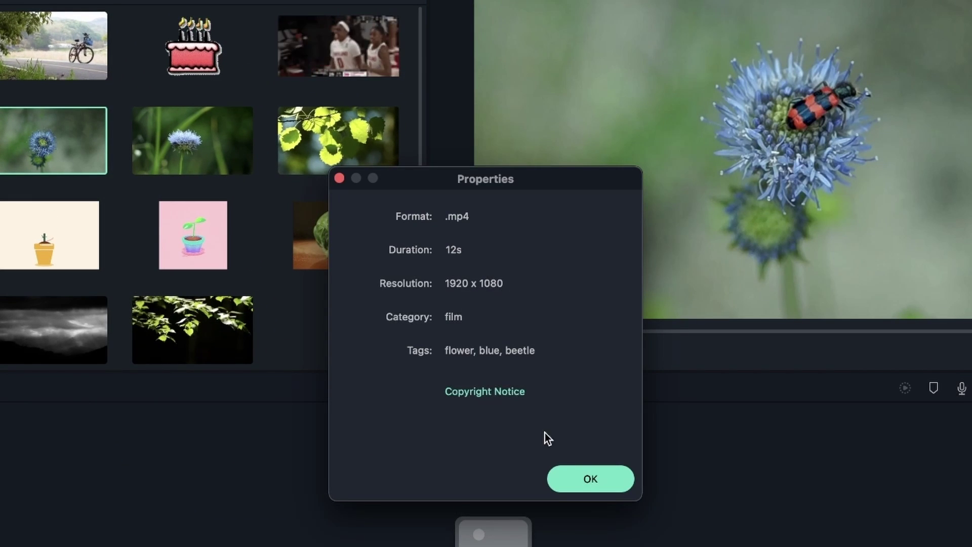
left_click(587, 478)
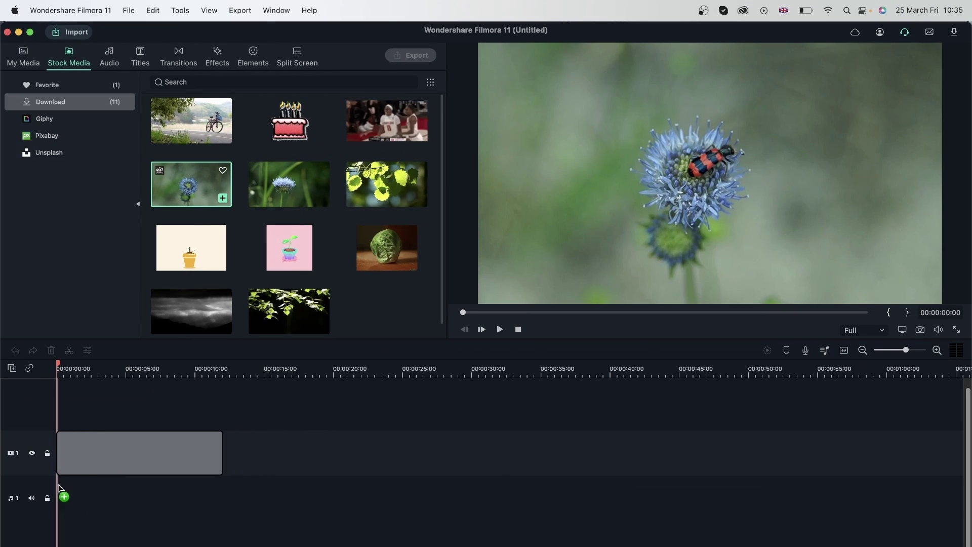
left_click_drag(505, 472, 61, 464)
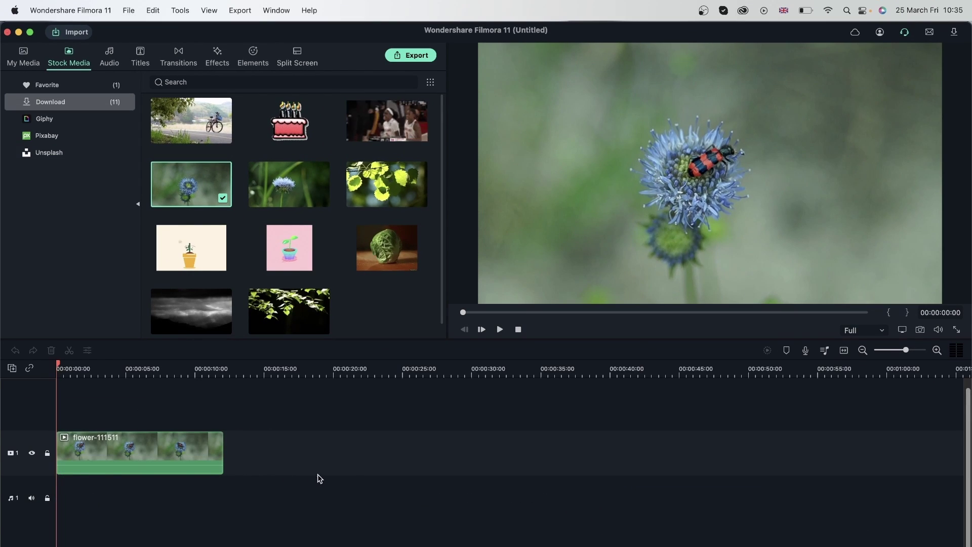
mouse_move(224, 370)
left_mouse_down()
mouse_move(201, 391)
mouse_move(228, 358)
left_mouse_up()
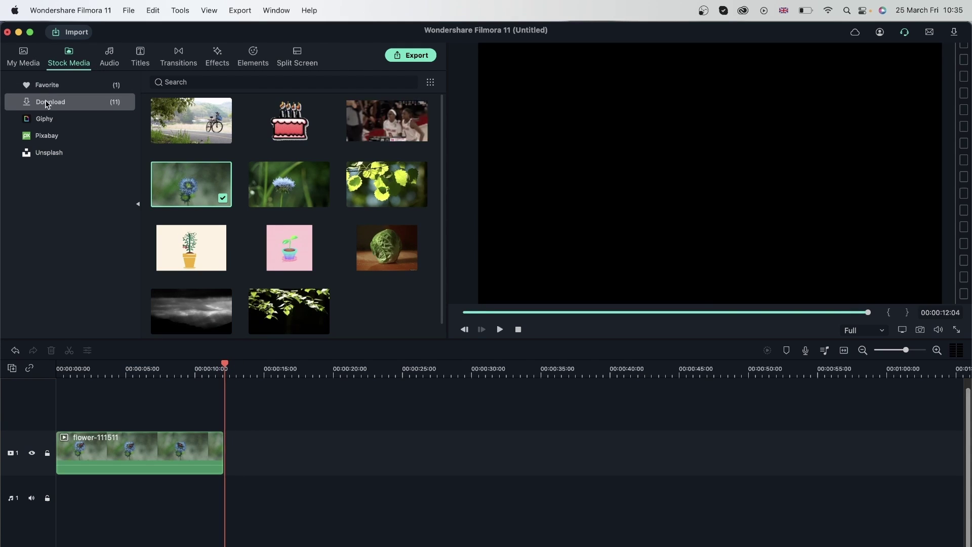
Confirm a Pixabay flower clip is 3840 x 2160 and place it after the blue flower
left_click(50, 136)
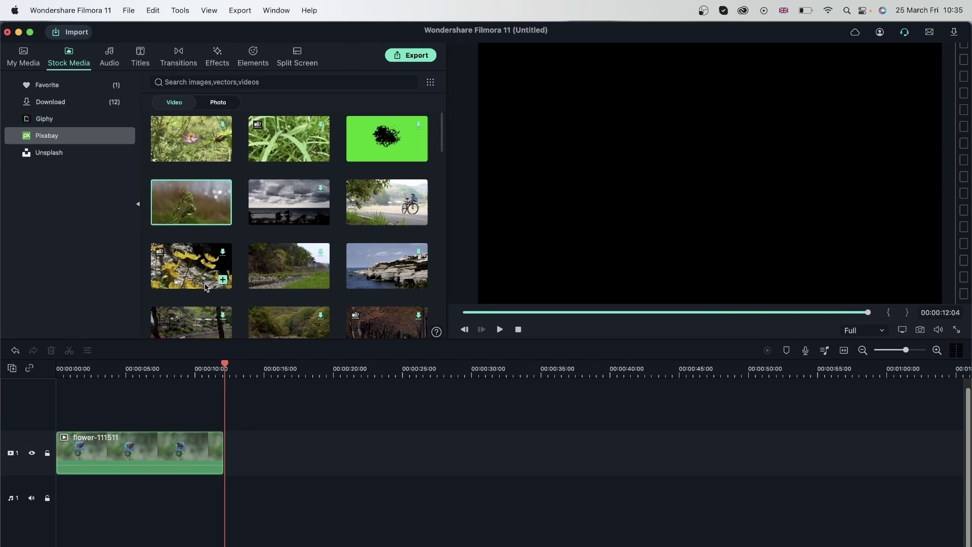
right_click(200, 203)
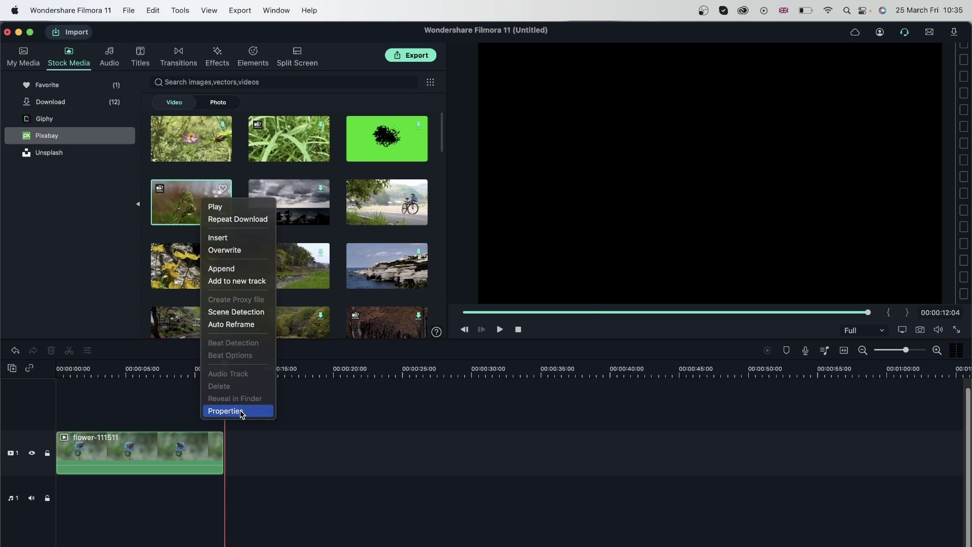
left_click(240, 409)
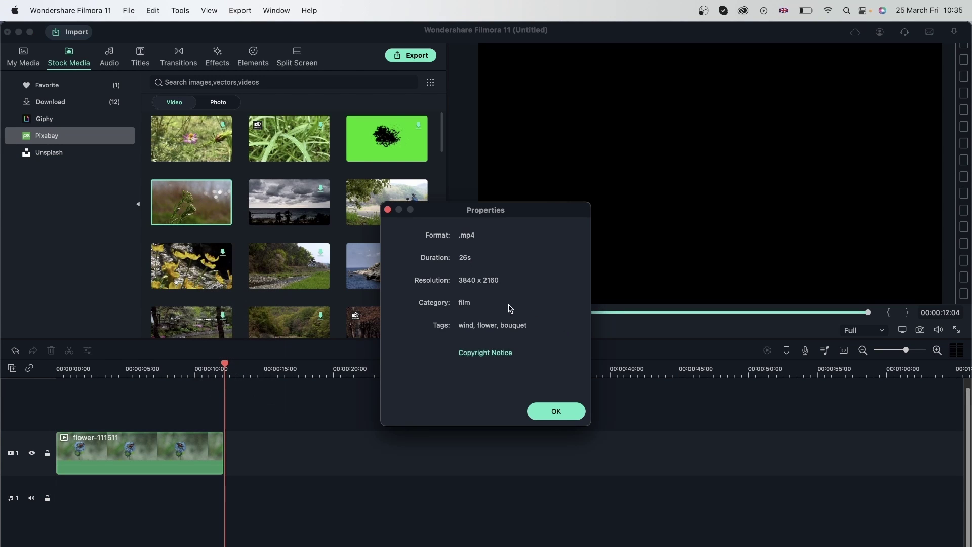
left_click(540, 407)
left_click_drag(195, 215, 229, 461)
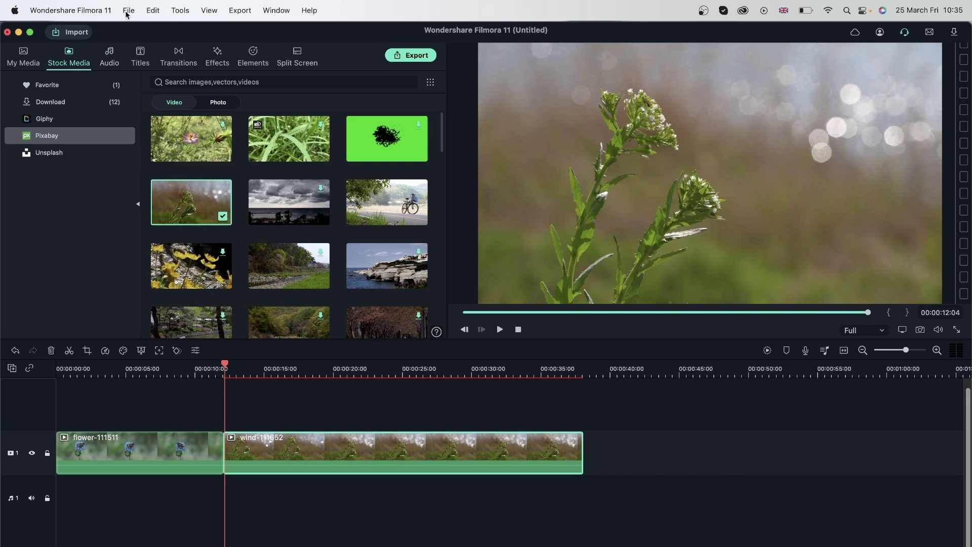
Set the project resolution to 4096 x 2160
left_click(127, 11)
left_click(153, 193)
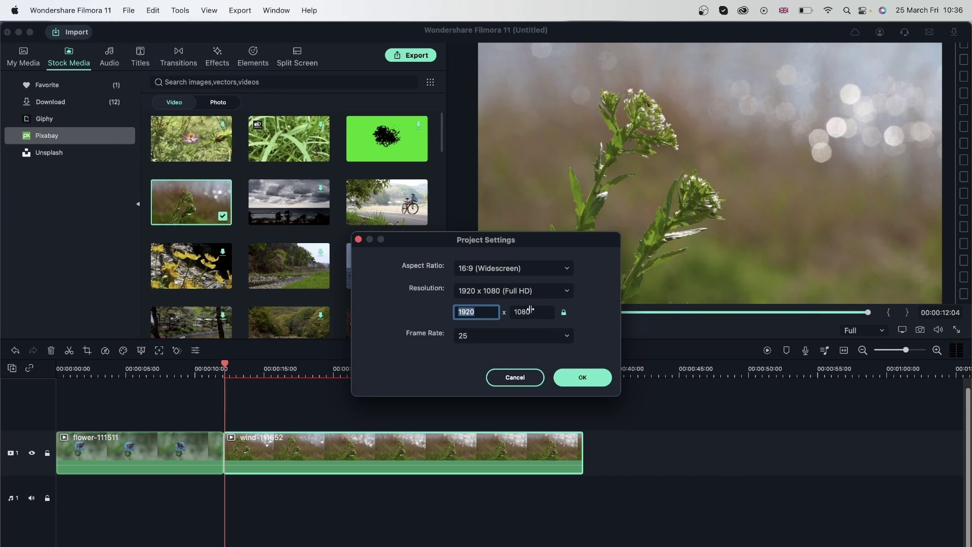
left_click(532, 290)
left_click(543, 317)
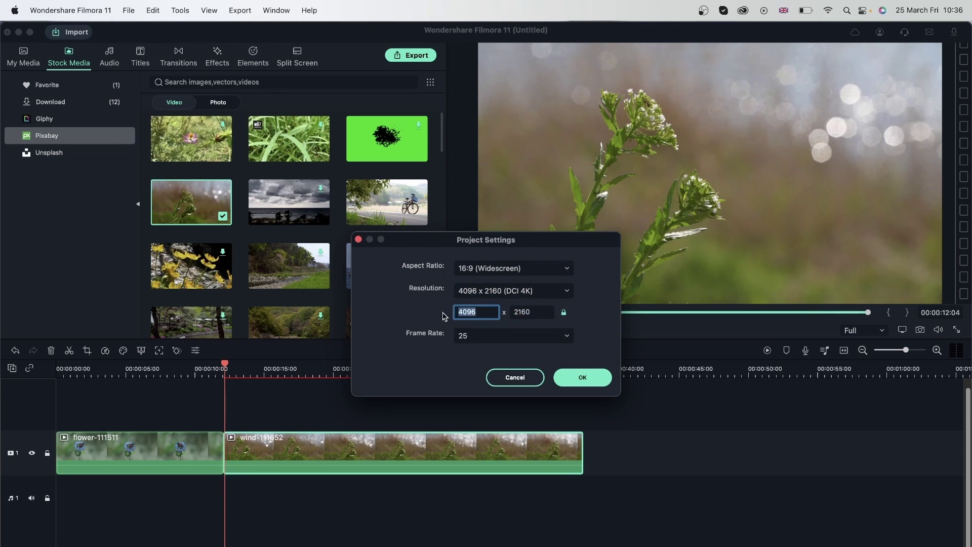
left_click(589, 377)
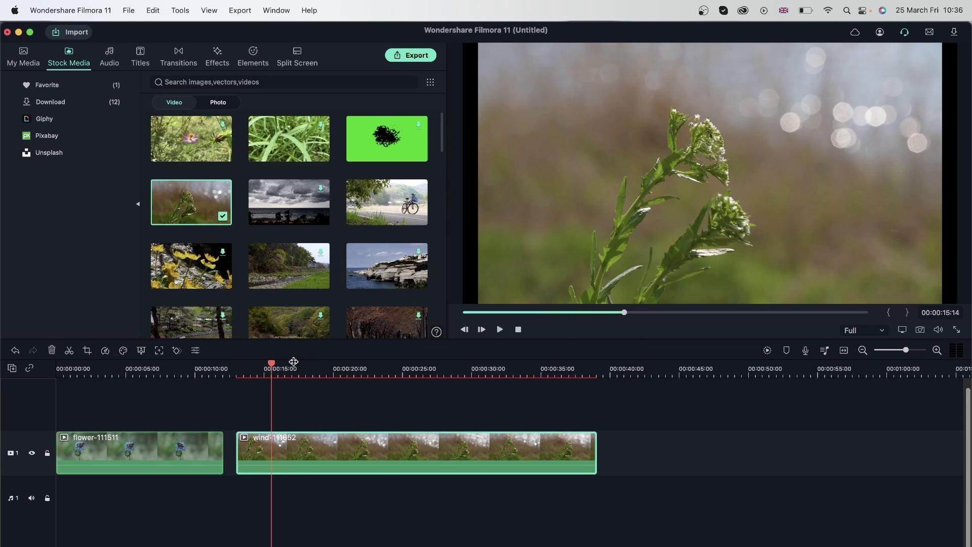
Check the downloaded blue flower clip's resolution in its Properties
left_click(174, 369)
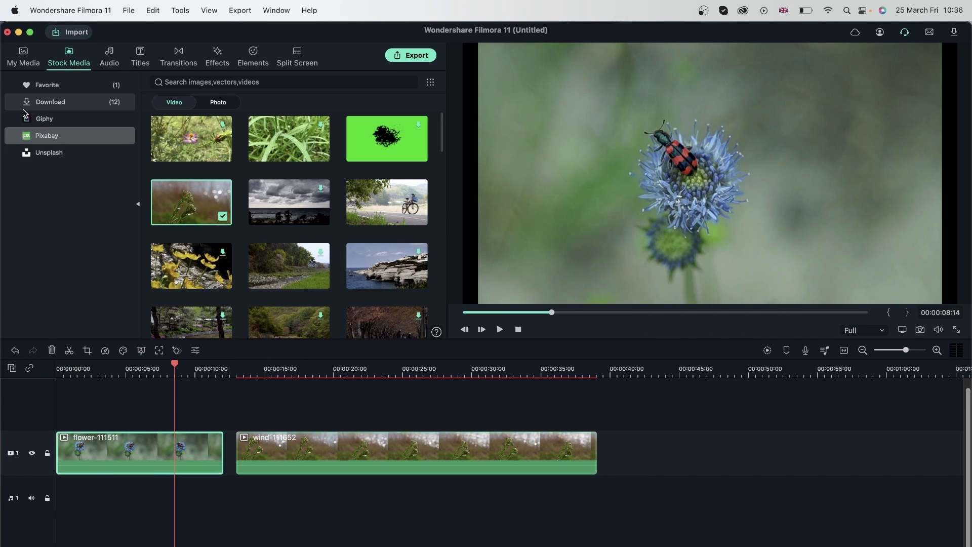
left_click(47, 103)
right_click(184, 187)
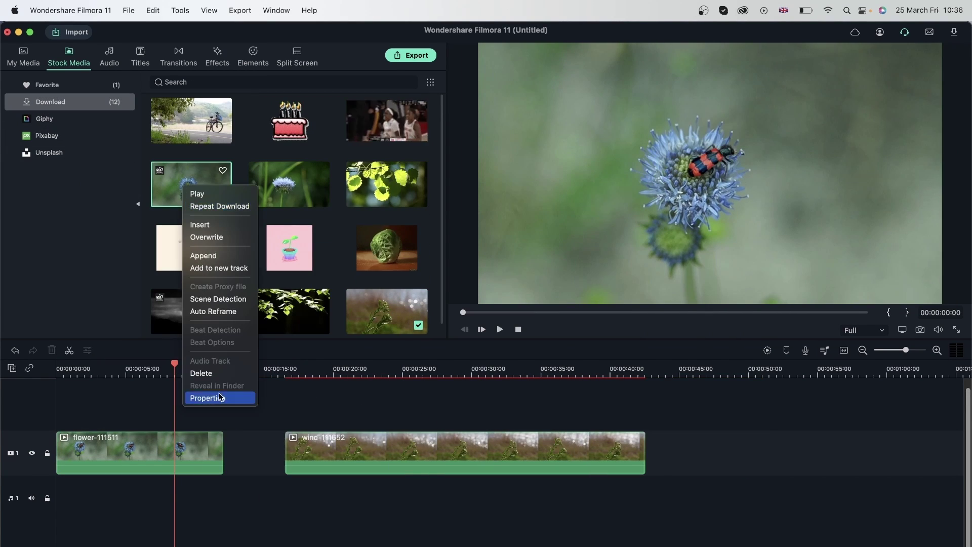
left_click(218, 398)
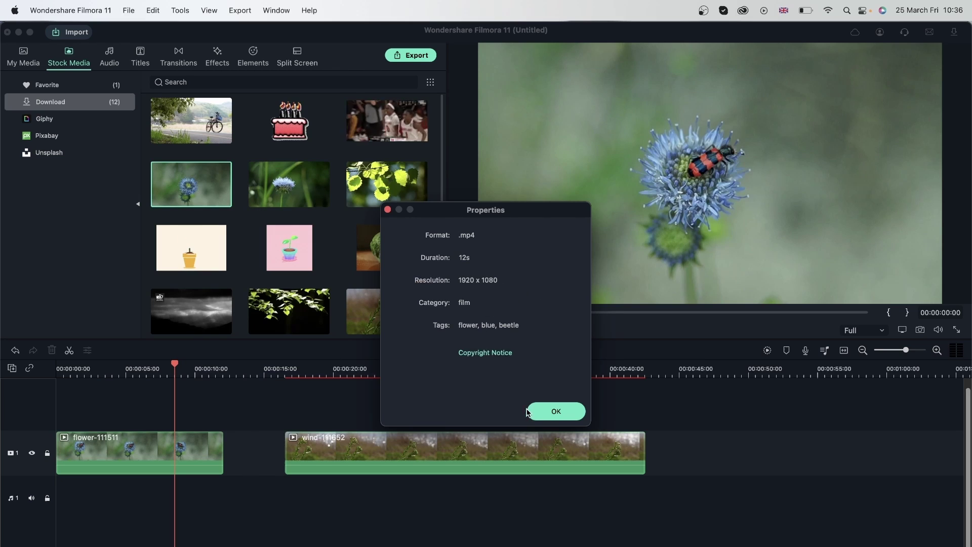
left_click(550, 412)
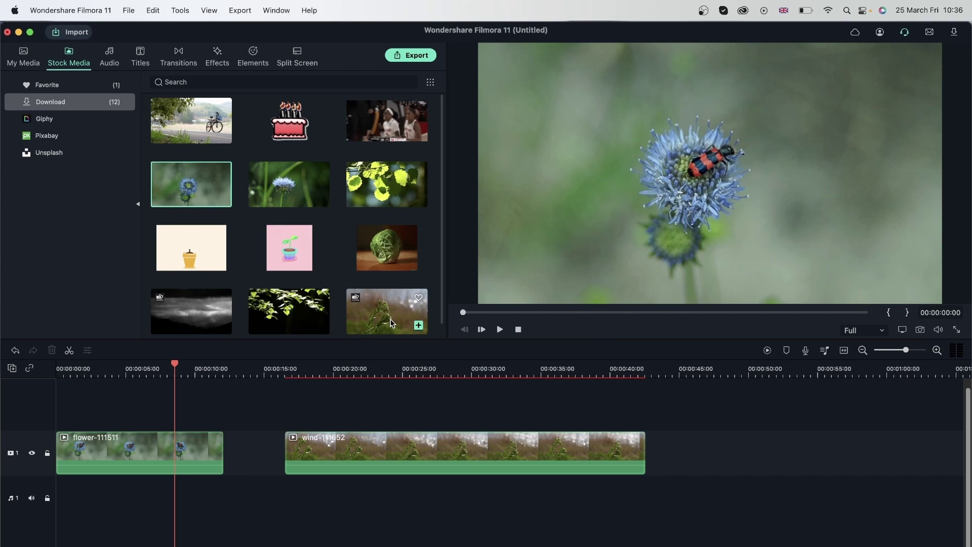
Check the wind clip's properties and move it left against the flower clip
right_click(384, 317)
left_click(410, 525)
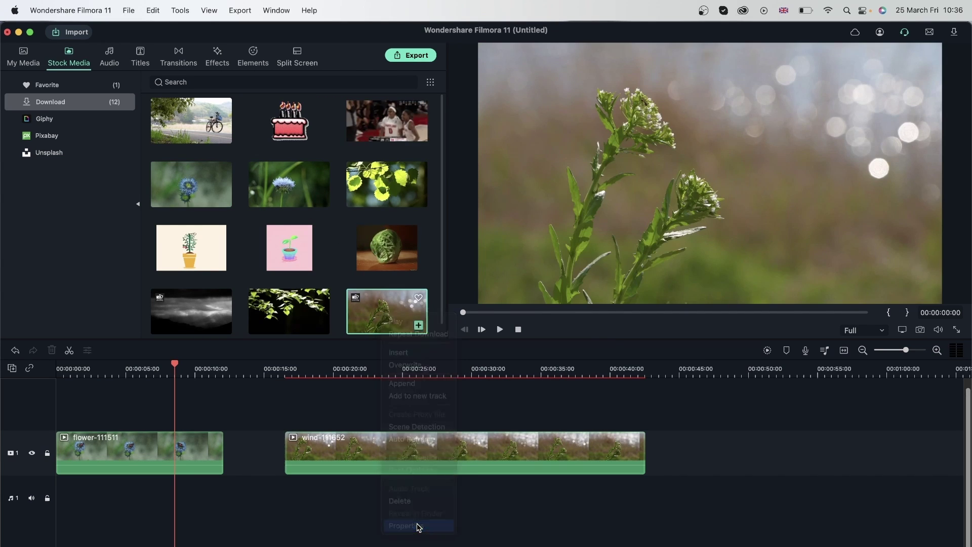
left_click(557, 411)
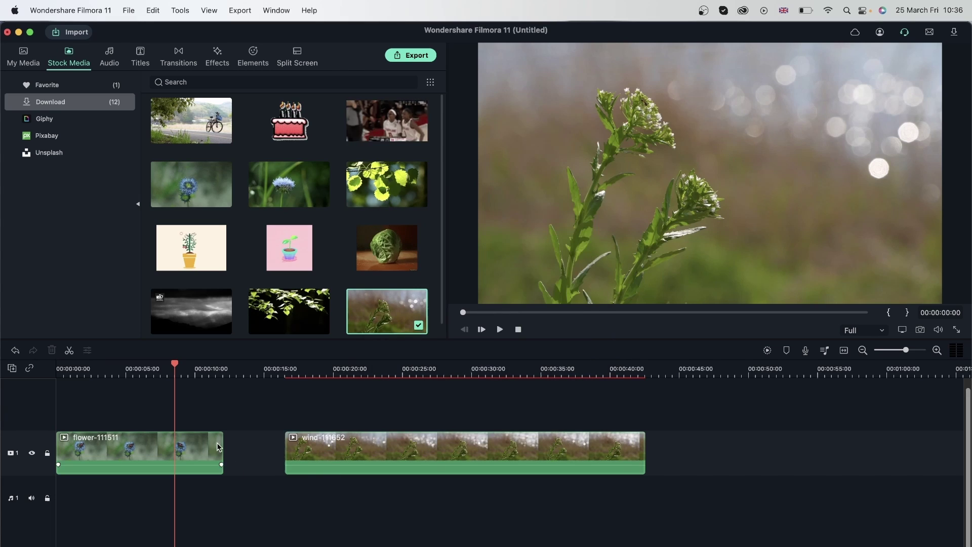
left_click_drag(358, 451, 295, 451)
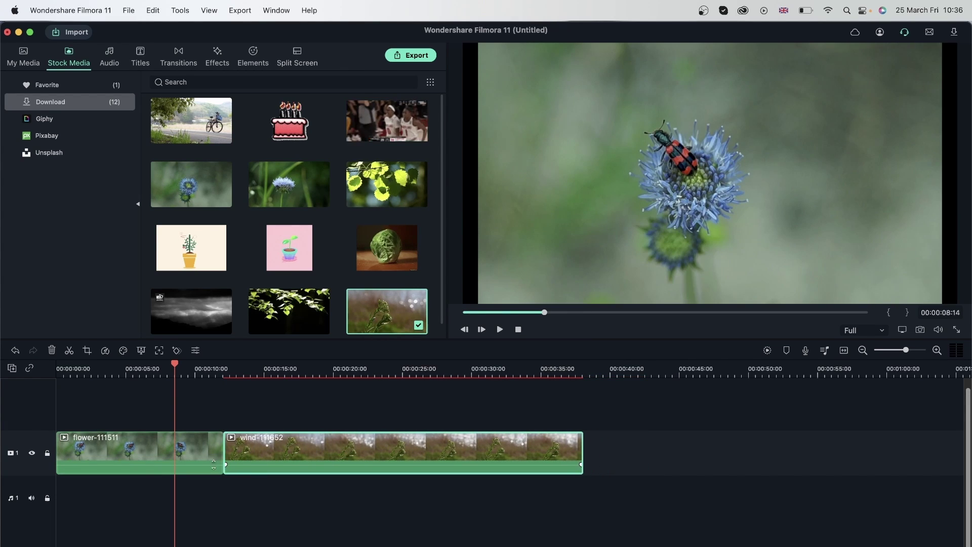
left_click(136, 452)
Set the flower clip's scale to 200%
left_click(195, 351)
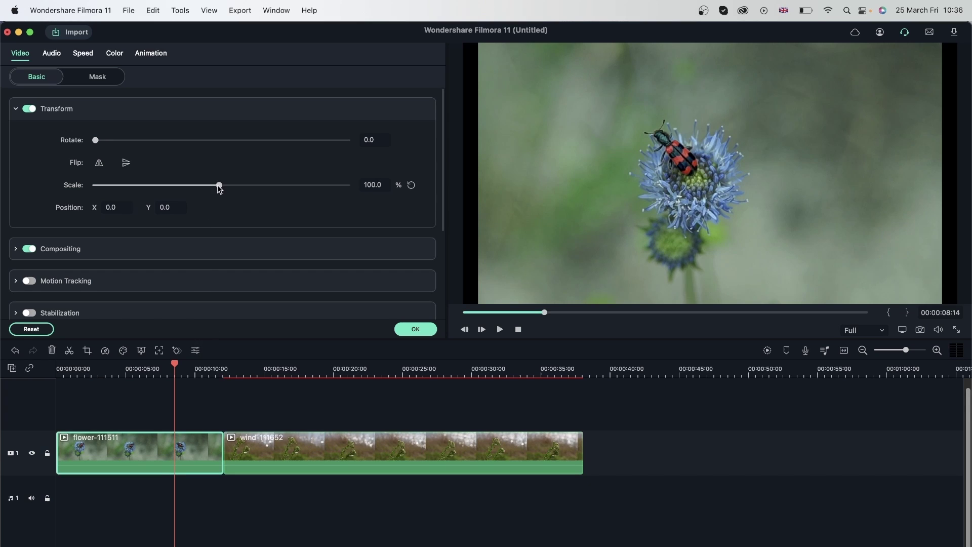
left_click_drag(219, 186, 253, 188)
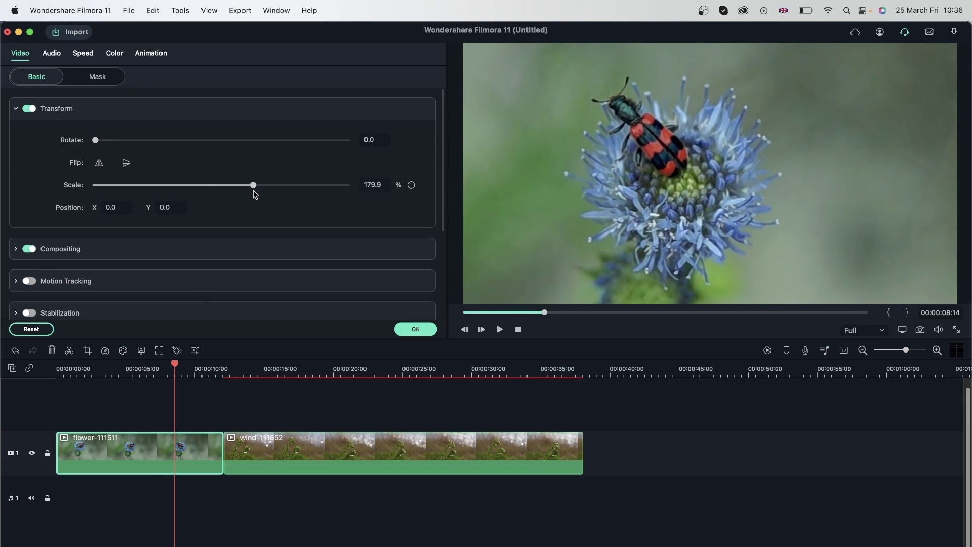
left_click(372, 186)
double_click(373, 187)
type("2")
type("00")
key("Return")
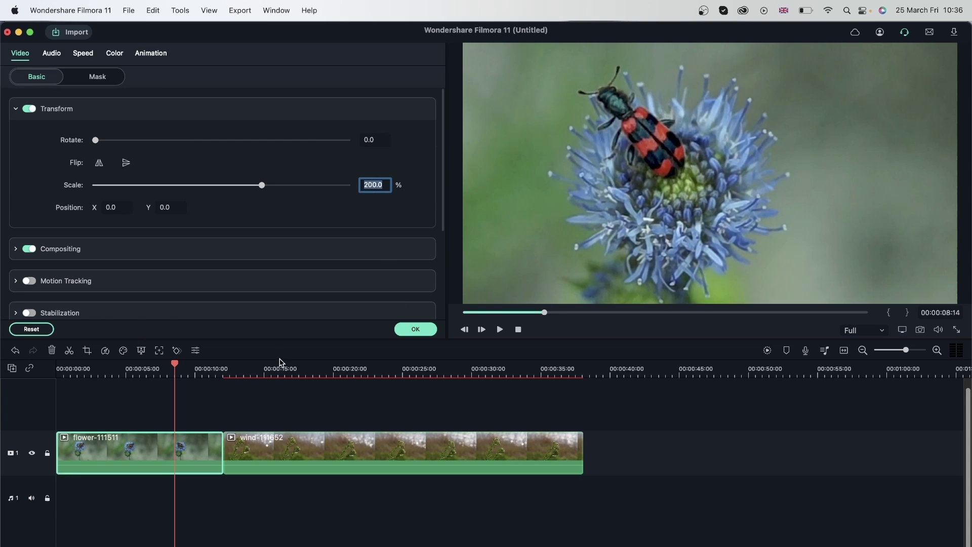
left_click(288, 374)
Set the wind clip's scale to 200% as well
left_click(327, 446)
double_click(328, 449)
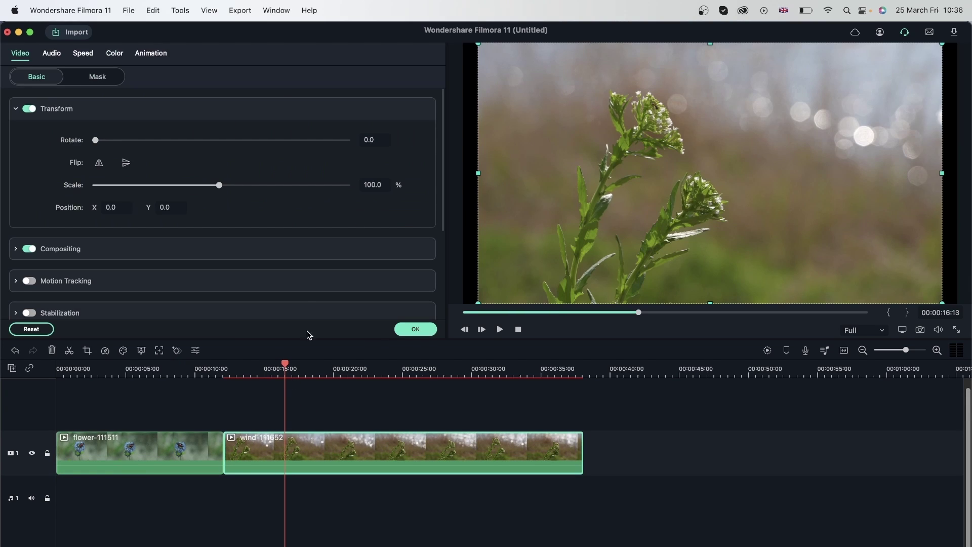
double_click(375, 184)
type("200")
key("Return")
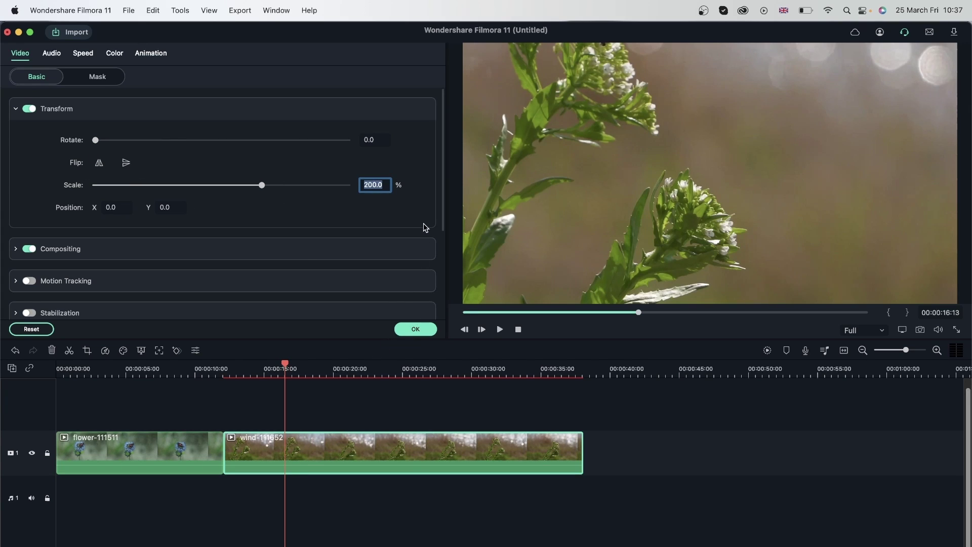
Move the flower clip onto track 2 above the wind clip and shift its image horizontally
left_click(427, 333)
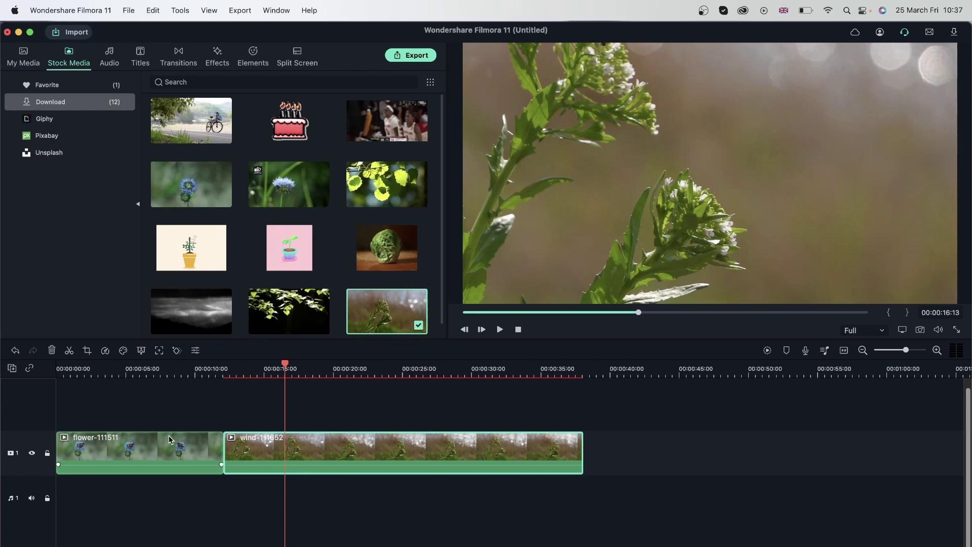
left_click_drag(149, 469, 345, 423)
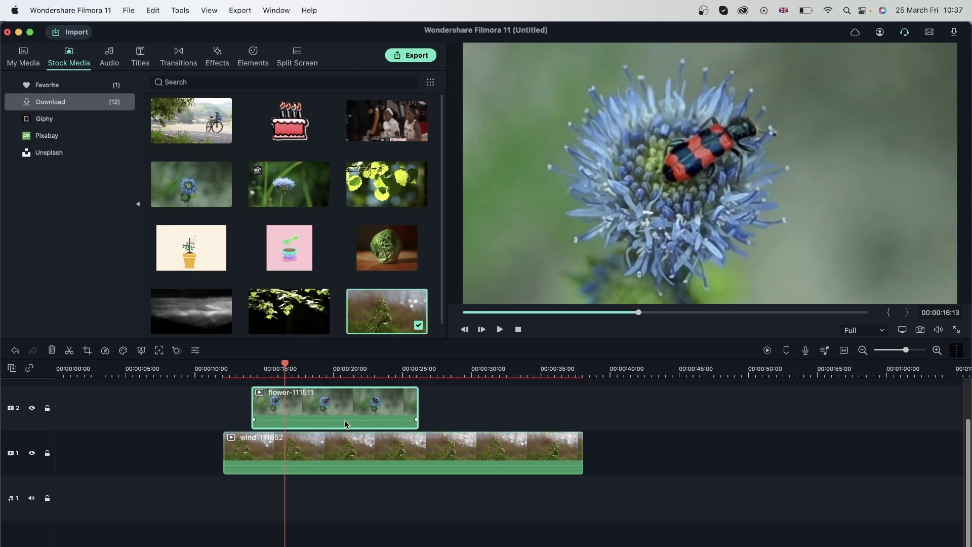
double_click(351, 418)
mouse_move(89, 213)
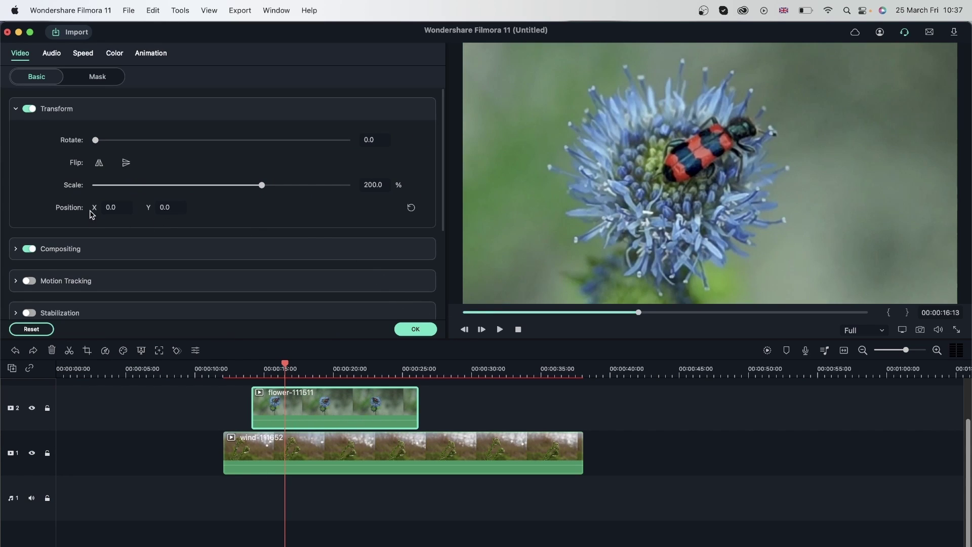
left_click_drag(107, 208, 226, 216)
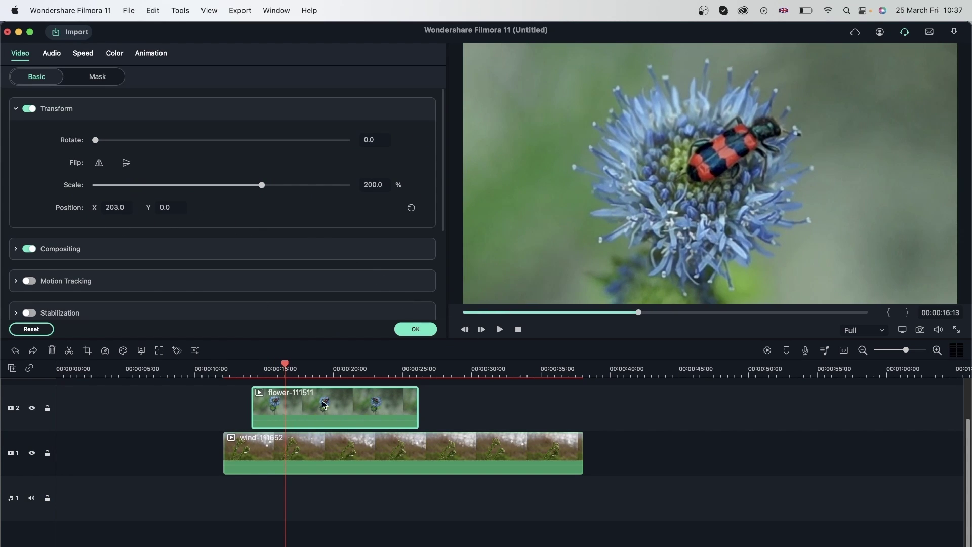
Hide track 2 and reposition the zoomed wind clip to 492, 468
left_click(351, 449)
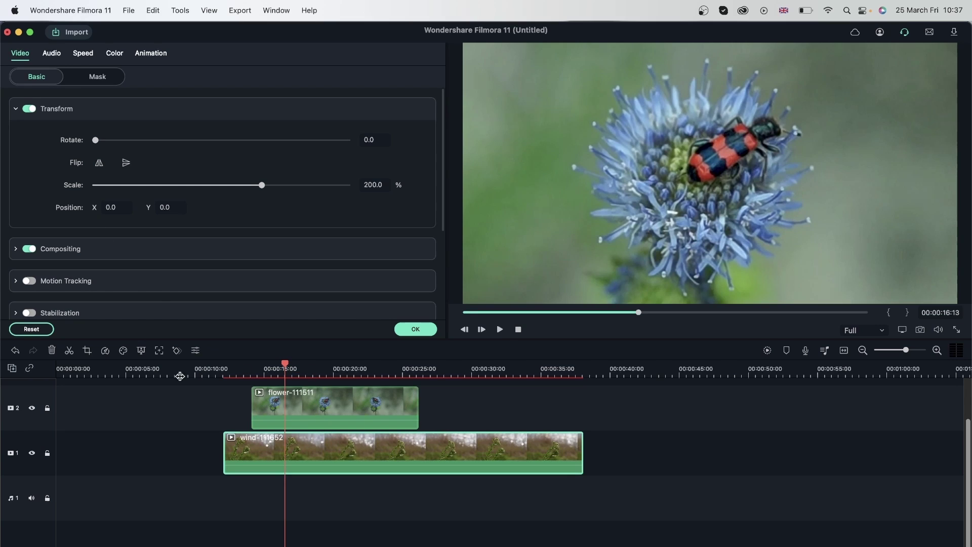
left_click(31, 408)
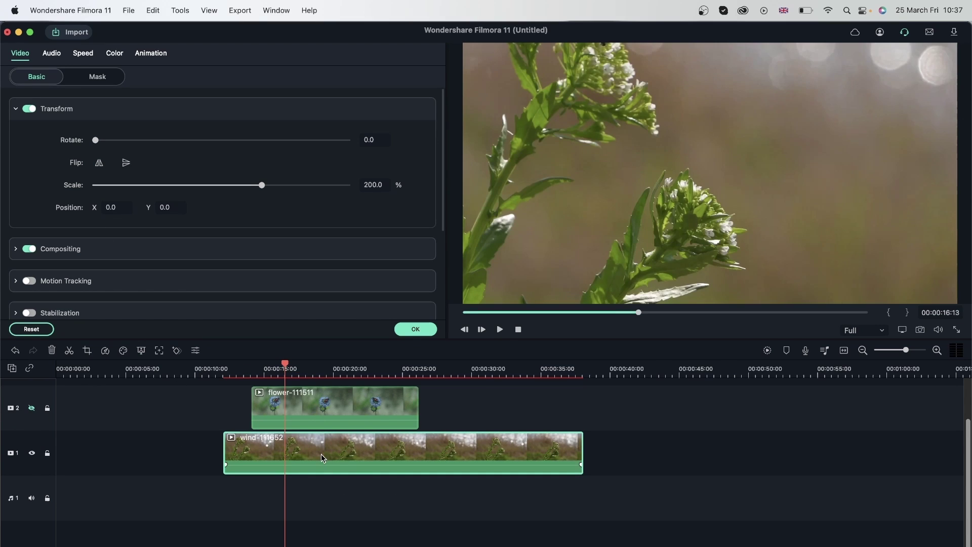
mouse_move(114, 207)
left_click_drag(104, 207, 362, 218)
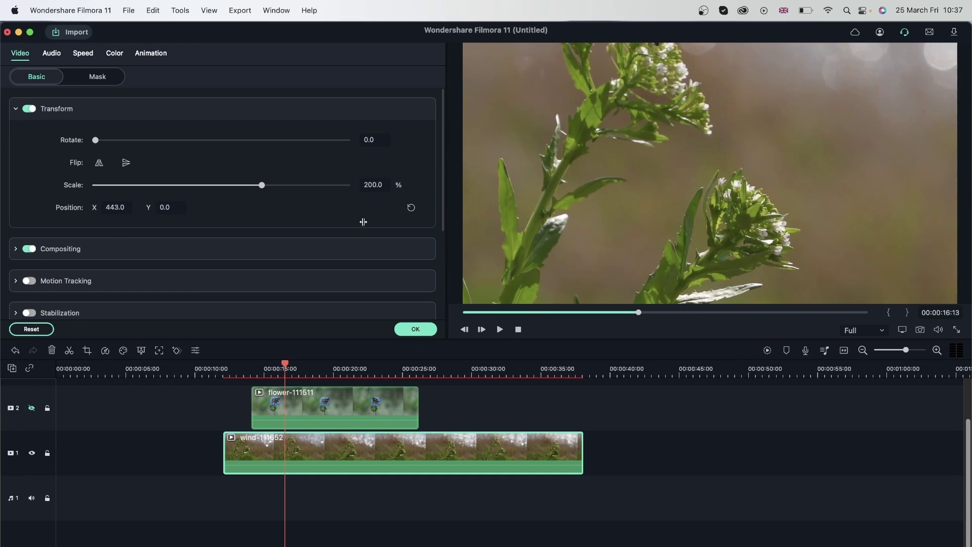
mouse_move(155, 211)
left_mouse_down()
mouse_move(223, 221)
mouse_move(65, 204)
mouse_move(26, 218)
mouse_move(127, 243)
mouse_move(444, 271)
left_mouse_up()
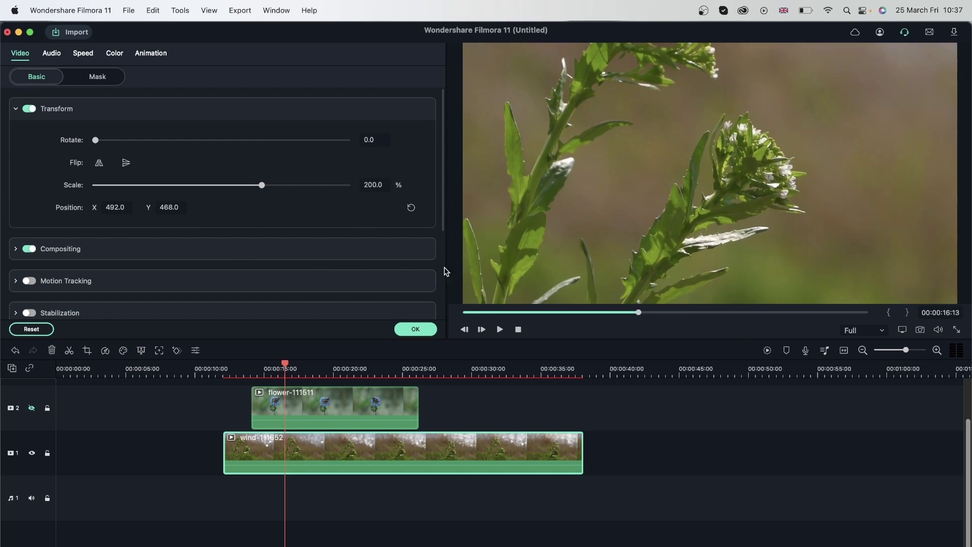
left_click(416, 329)
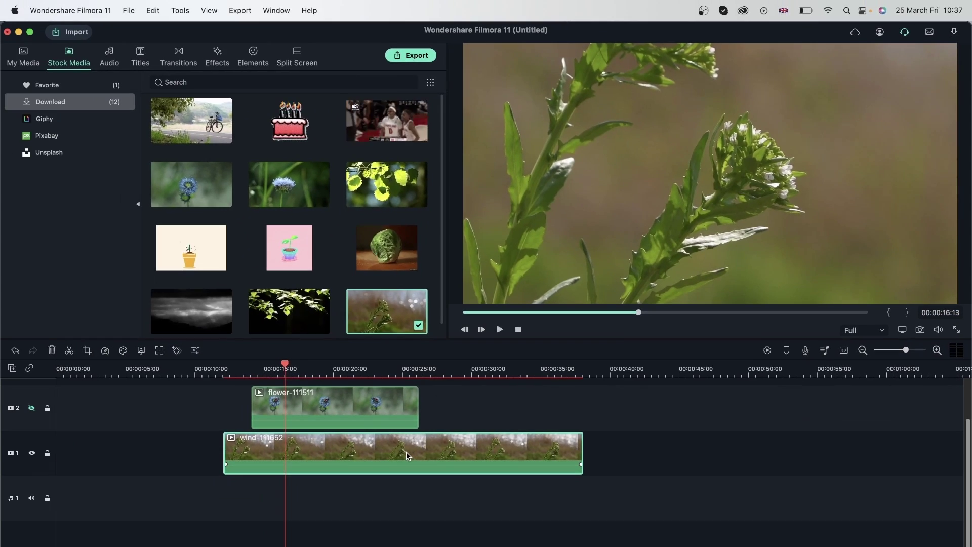
Toggle track 2's visibility to compare the stacked flower and wind clips
double_click(406, 452)
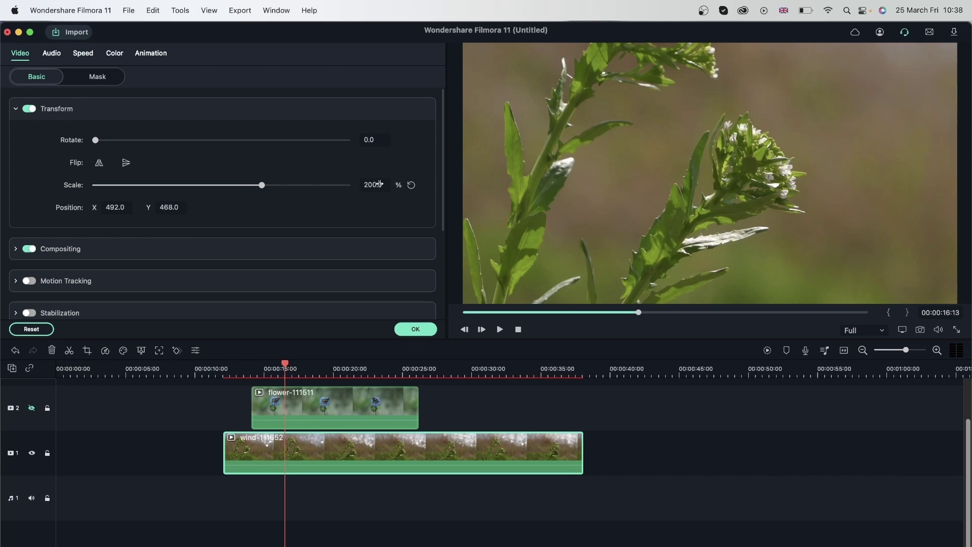
left_click(342, 404)
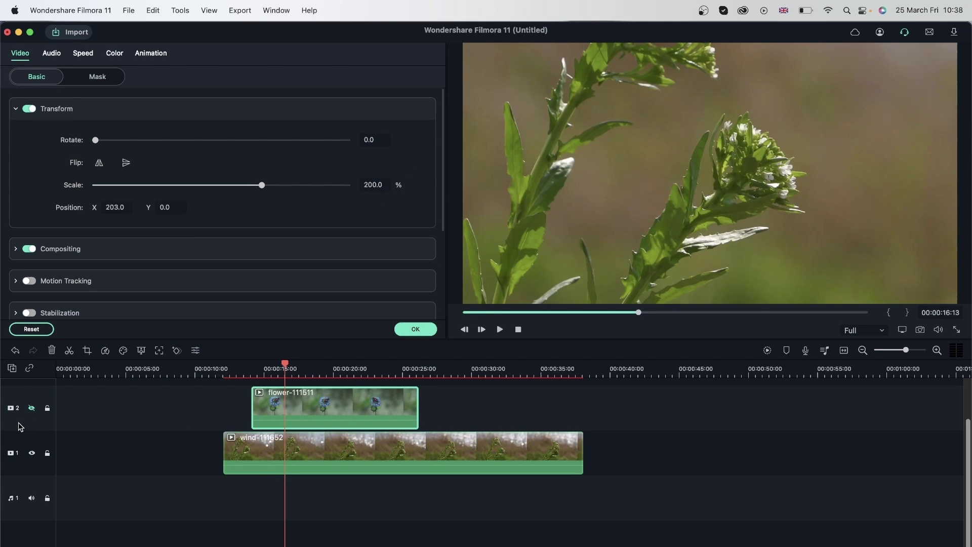
left_click(33, 410)
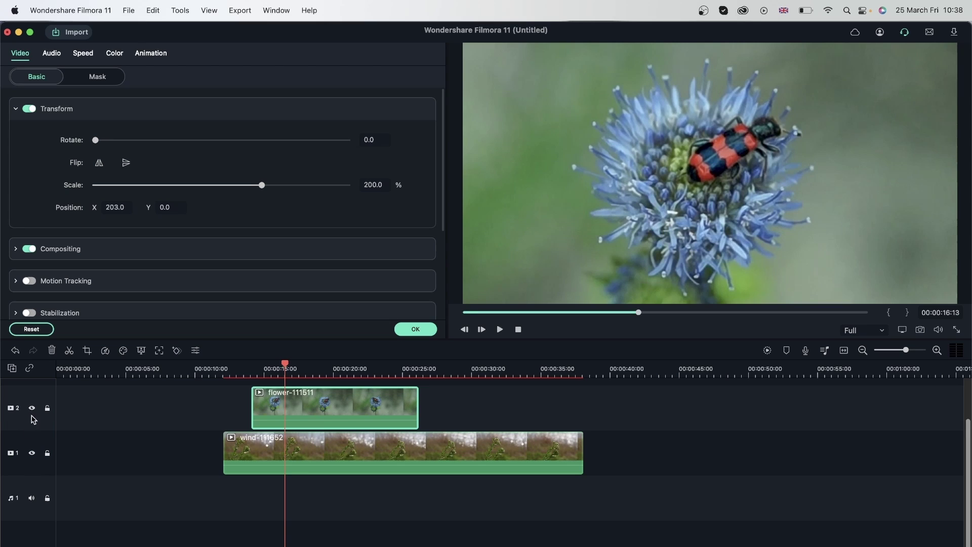
left_click(33, 409)
left_click(348, 471)
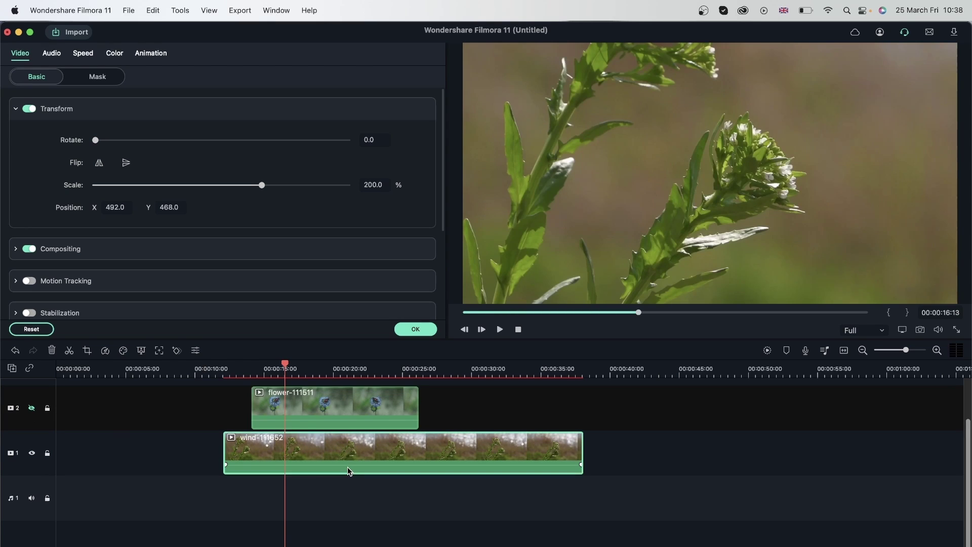
left_click(32, 409)
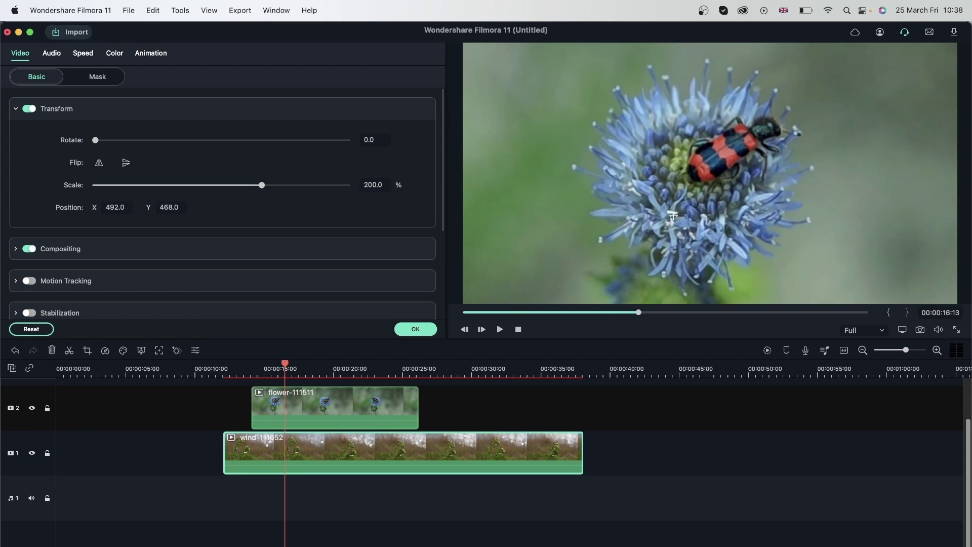
Show the wind stock clip's properties, revealing its 3840 x 2160 resolution
left_click(415, 329)
right_click(364, 310)
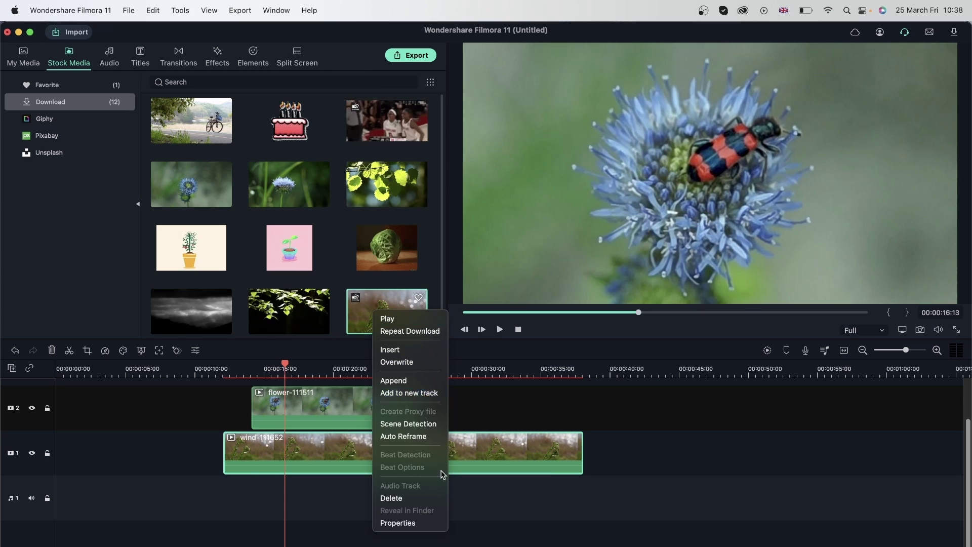
left_click(428, 523)
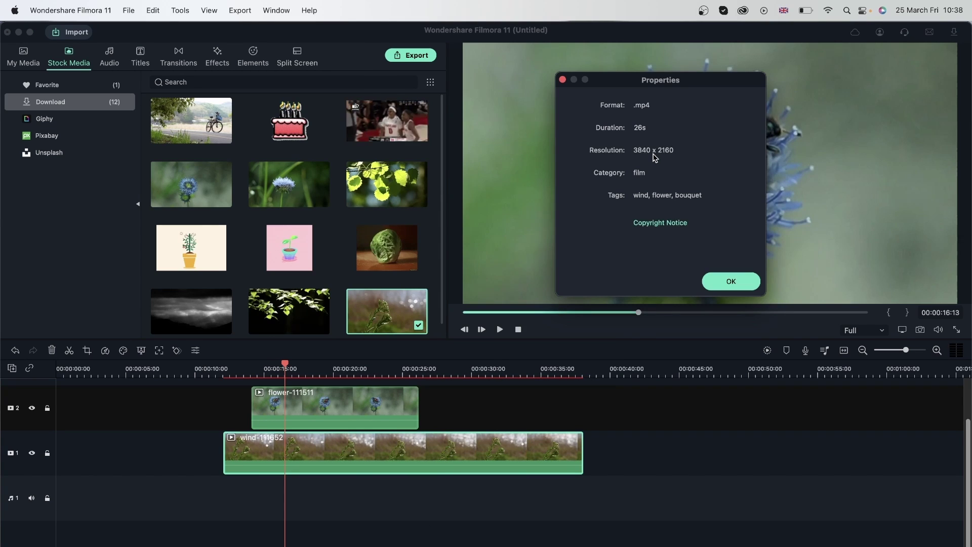